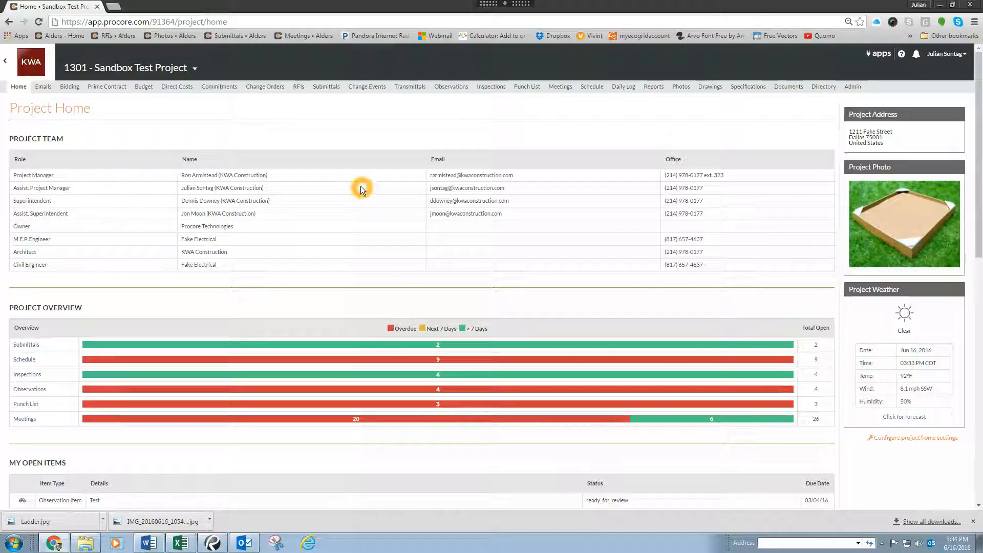
Step: Open the RFIs tool and start creating a new RFI
left_click(297, 86)
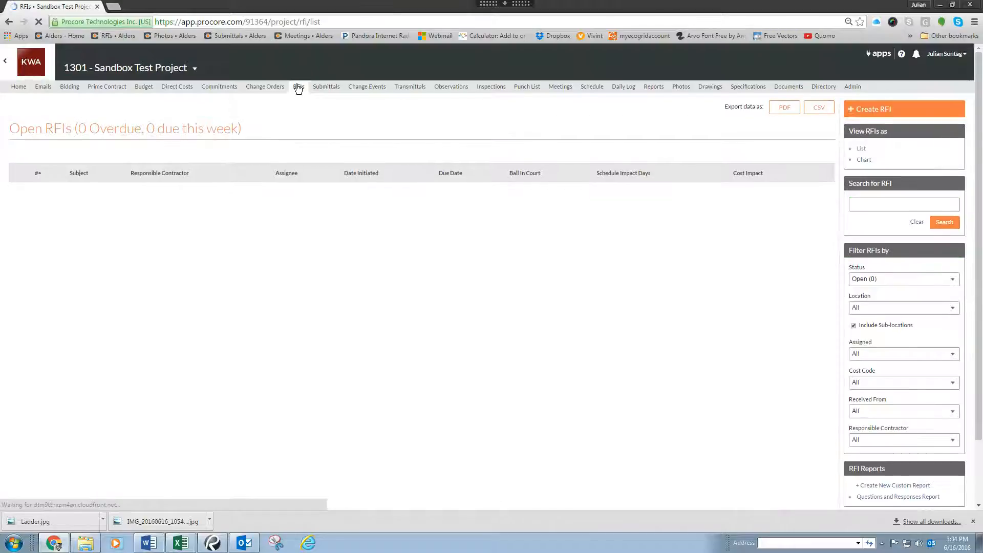
left_click(303, 128)
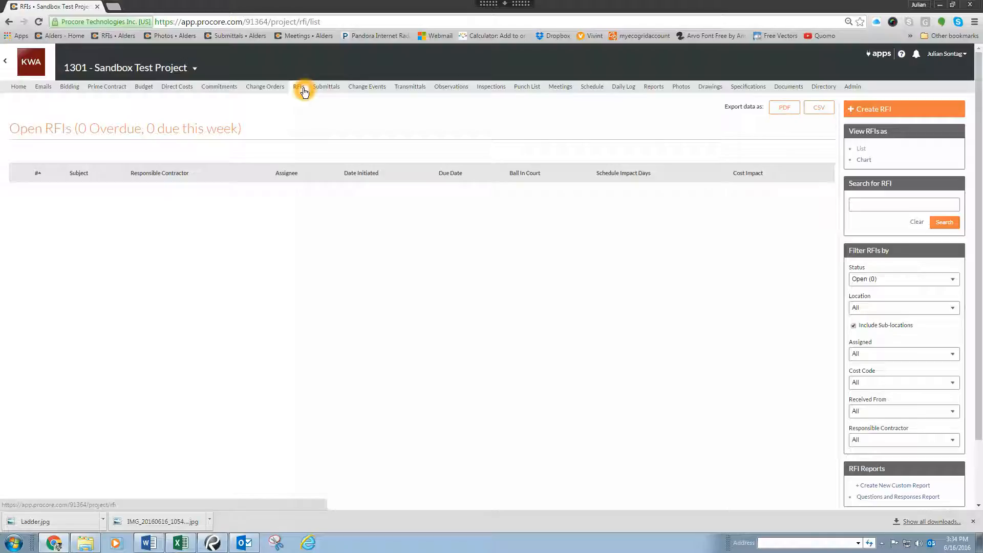
left_click(872, 108)
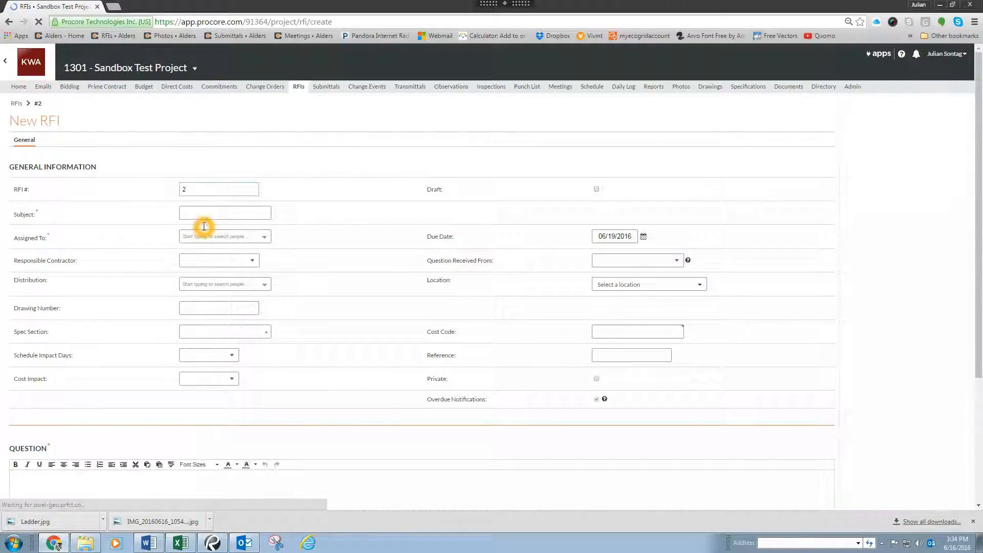
Step: Enter the RFI subject Kids Room Ceiling Elevation
left_click(213, 213)
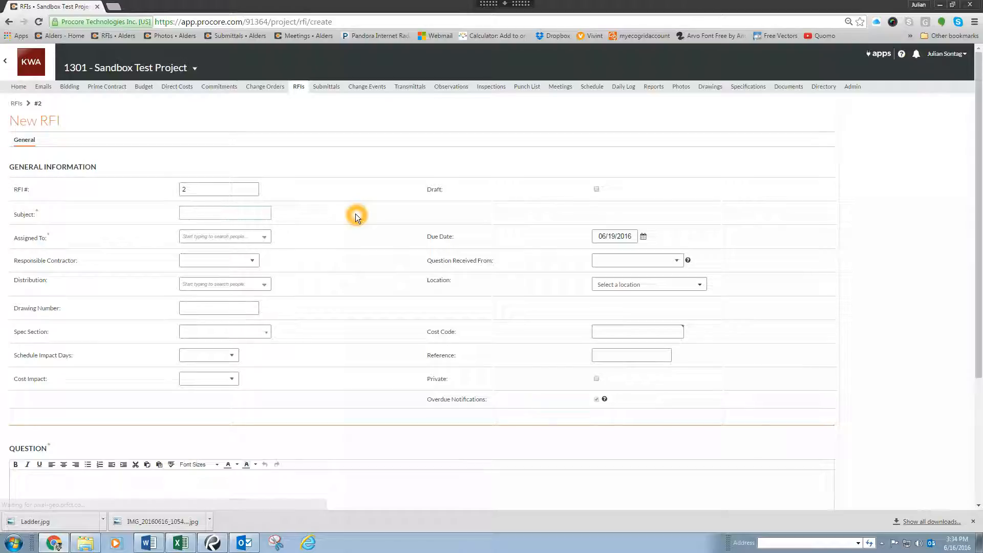
type("Kids R")
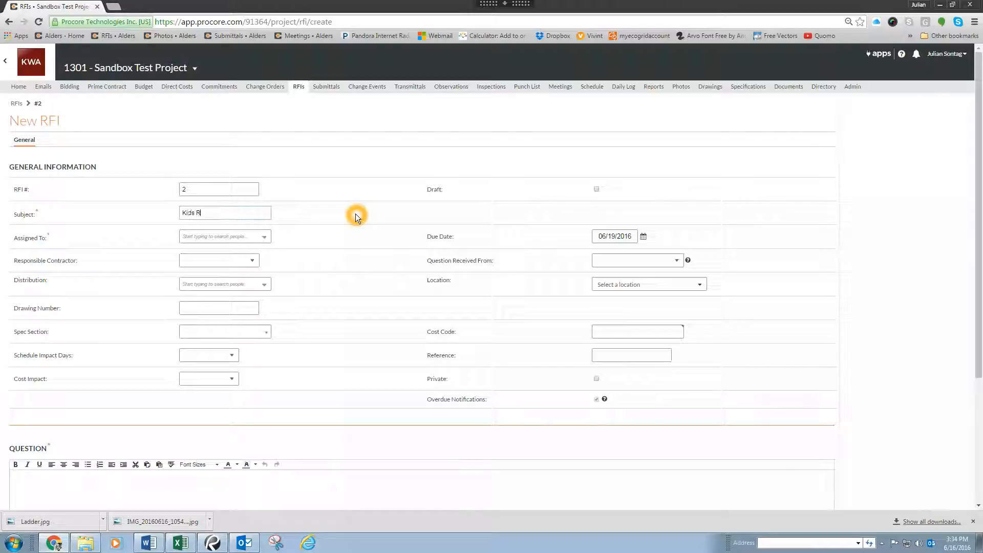
type("oom Ceiling Elec")
type("ation")
Step: Assign the RFI to the assistant project manager from KWA Construction
left_click(264, 236)
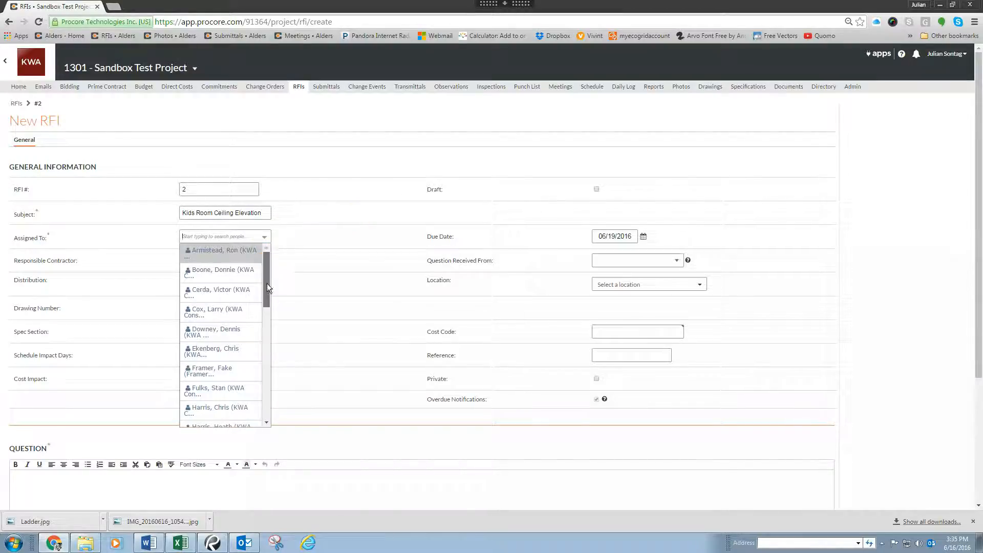
left_click_drag(266, 284, 265, 408)
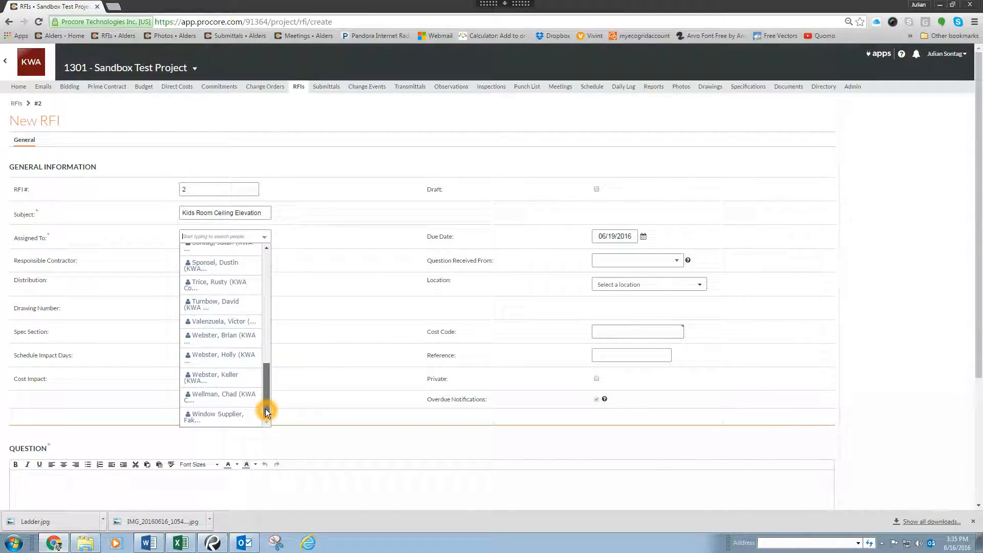
scroll(264, 387, "up", 1)
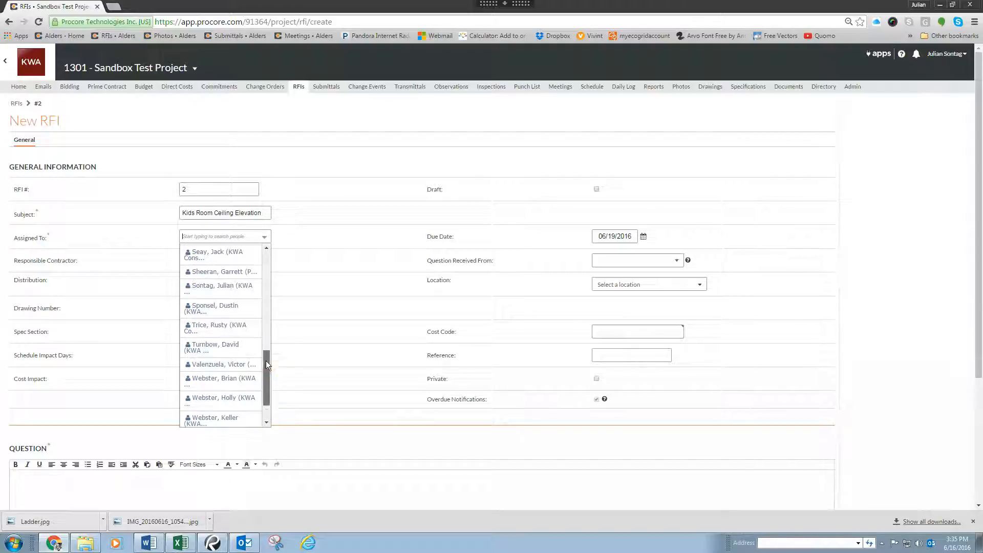
left_click(230, 282)
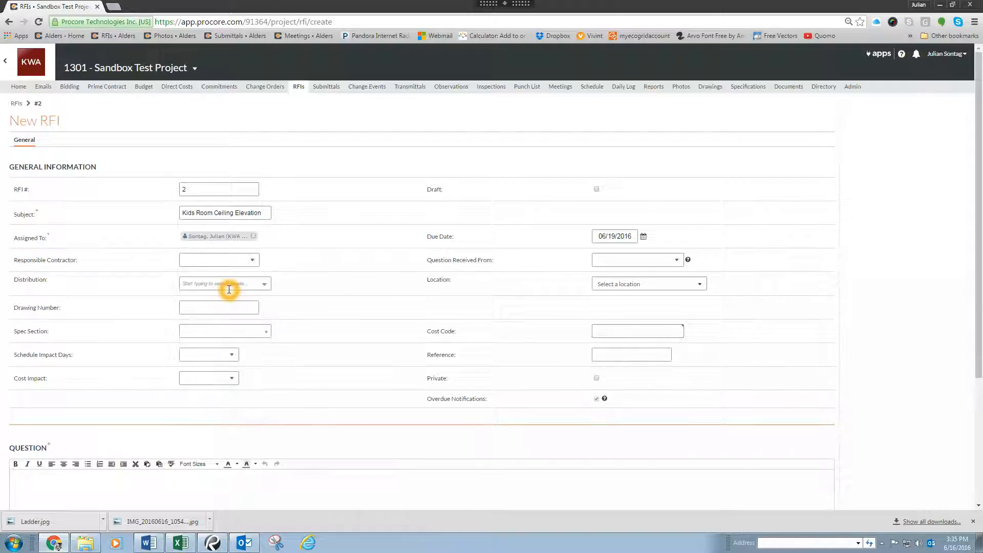
Step: Set the responsible contractor to KWA Construction and the question received from to the assistant project manager
left_click(241, 260)
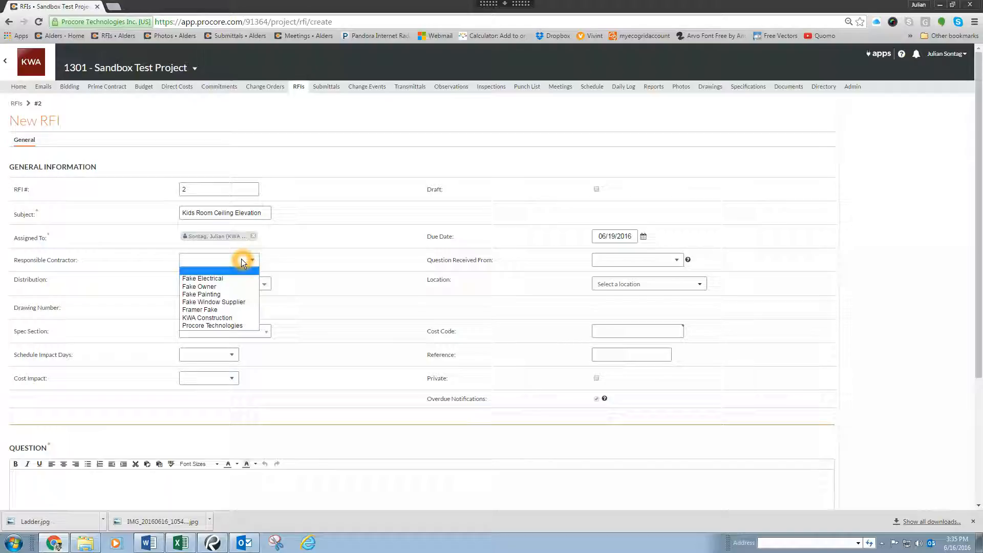
left_click(239, 319)
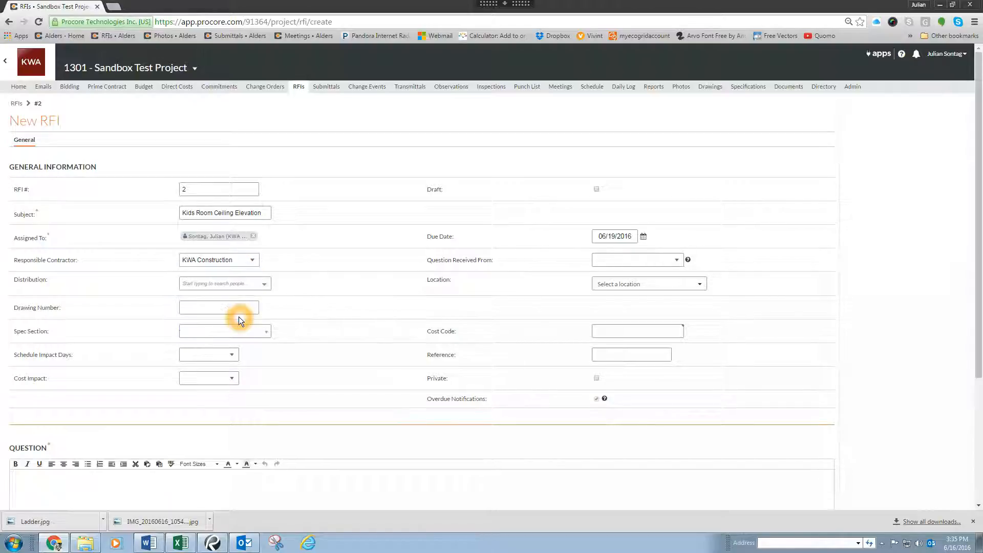
left_click(634, 261)
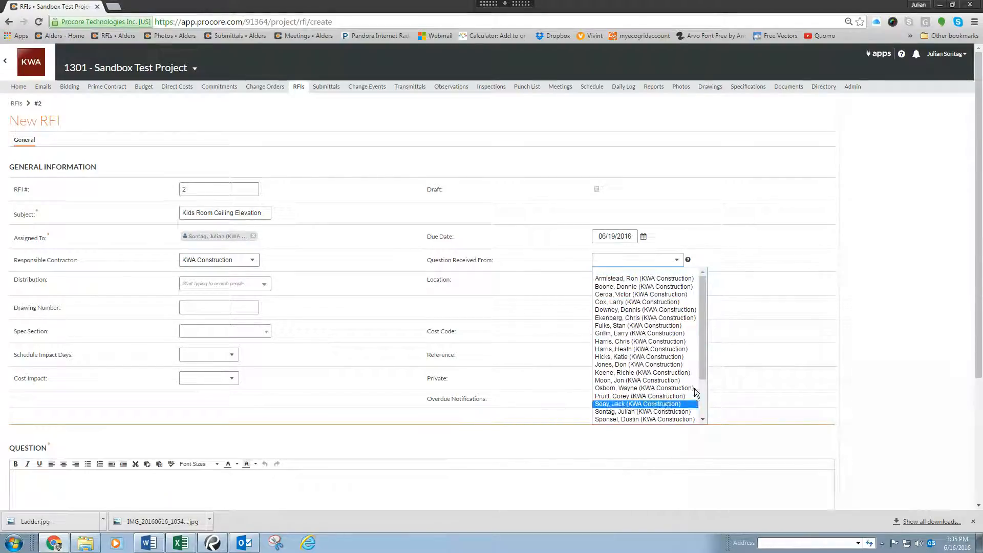
left_click(629, 412)
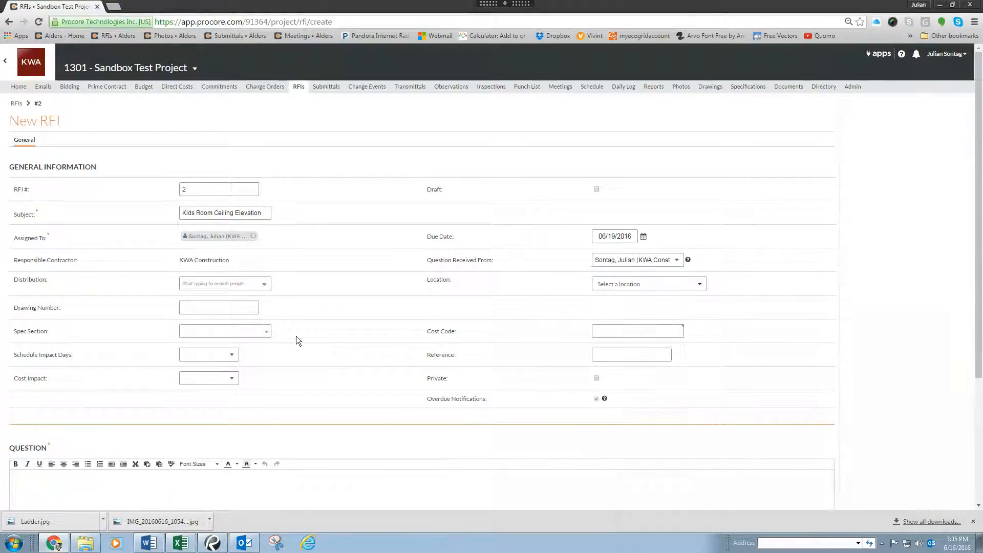
left_click(239, 306)
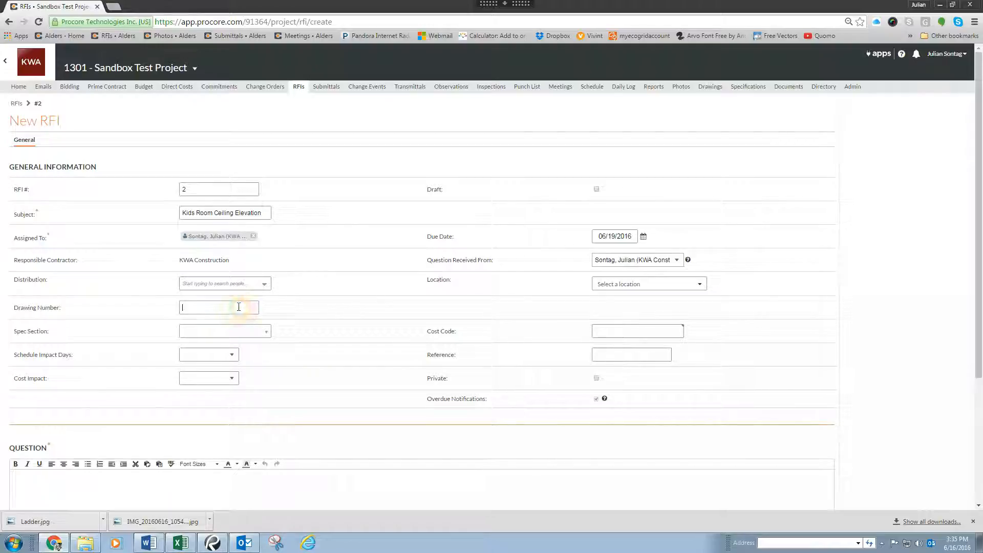
left_click(237, 306)
scroll(237, 306, "down", 2)
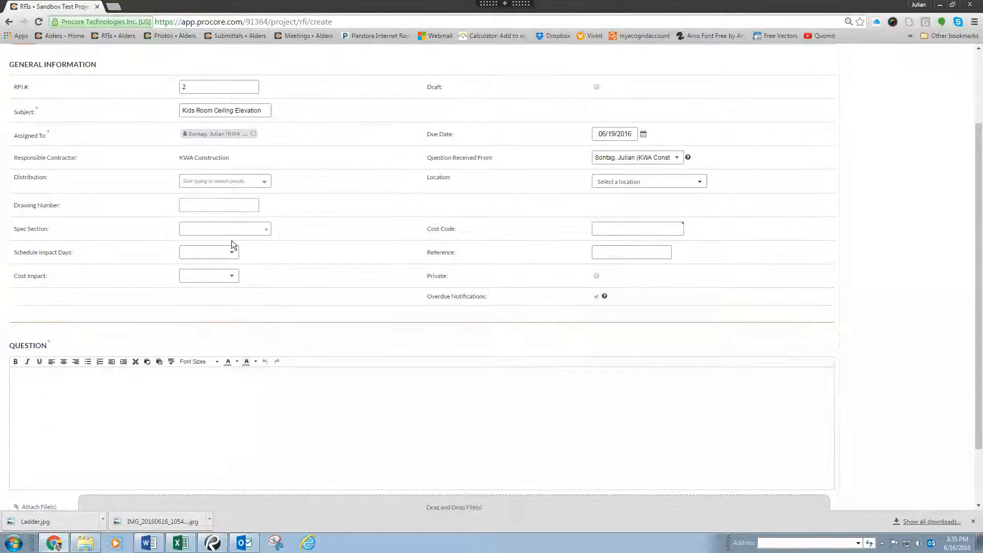
left_click(221, 230)
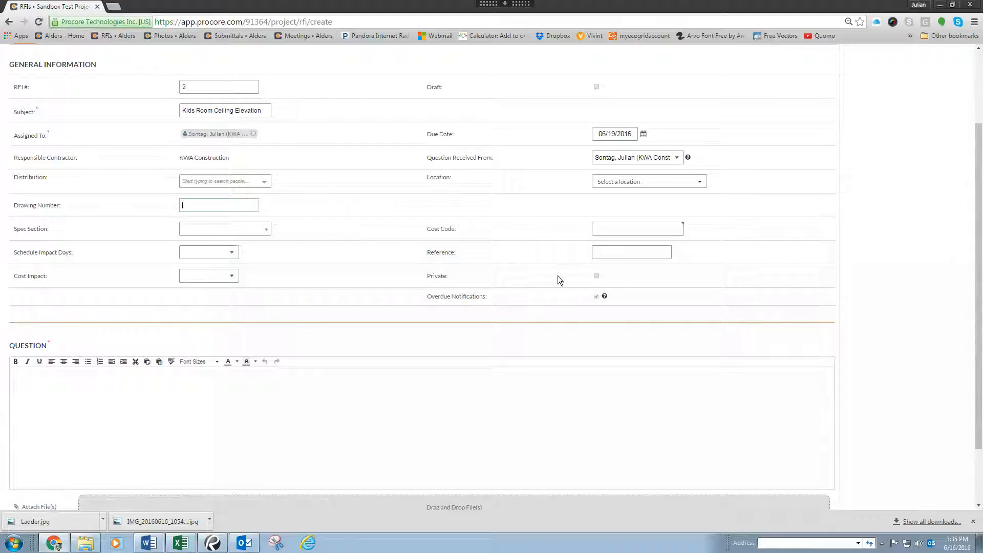
left_click(622, 231)
Step: Write the RFI question: Ceiling height not shown in kids room
left_click(247, 395)
type("Ceiling height not shown in kids ")
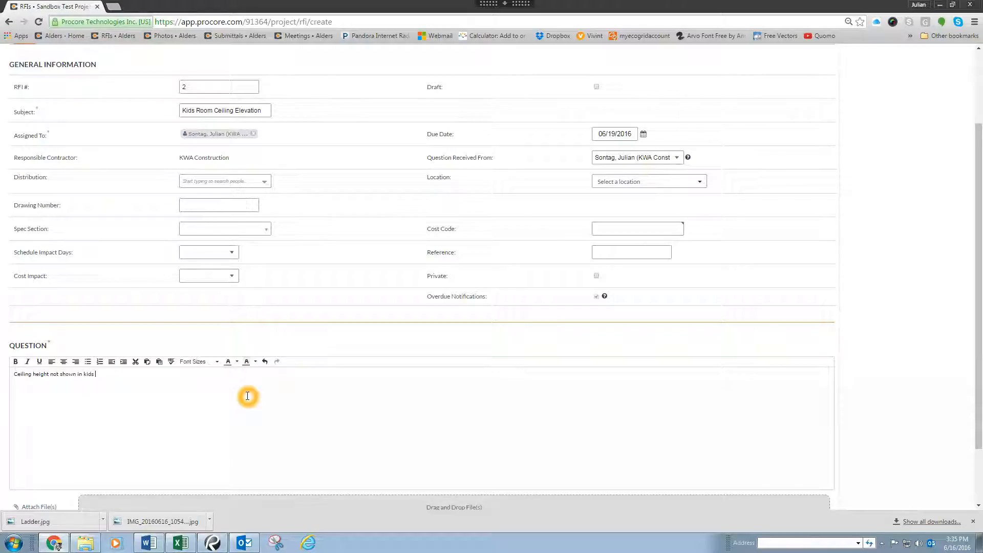
type("room./")
scroll(200, 389, "down", 1)
scroll(199, 389, "down", 1)
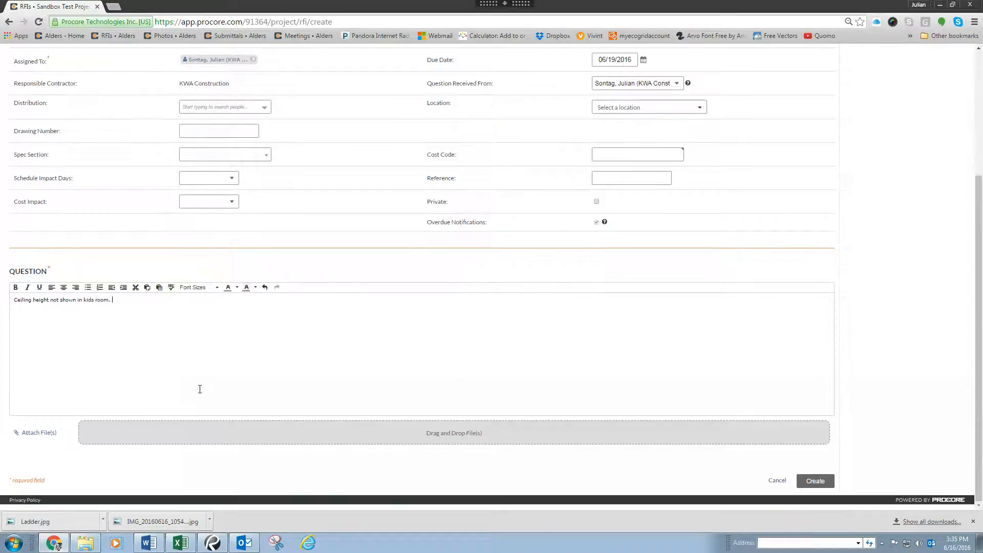
scroll(200, 389, "up", 1)
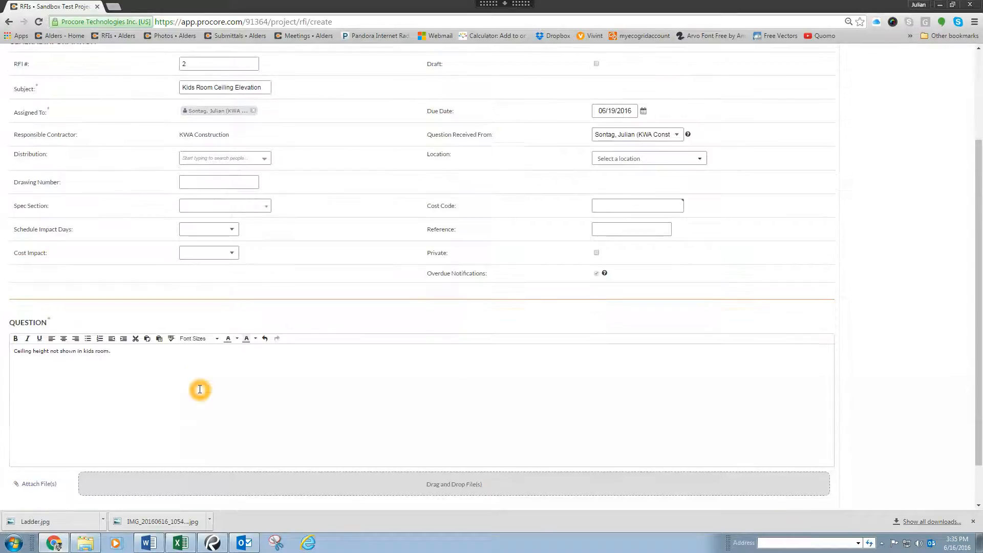
left_click(36, 486)
left_click(273, 499)
scroll(371, 285, "up", 2)
scroll(372, 284, "up", 1)
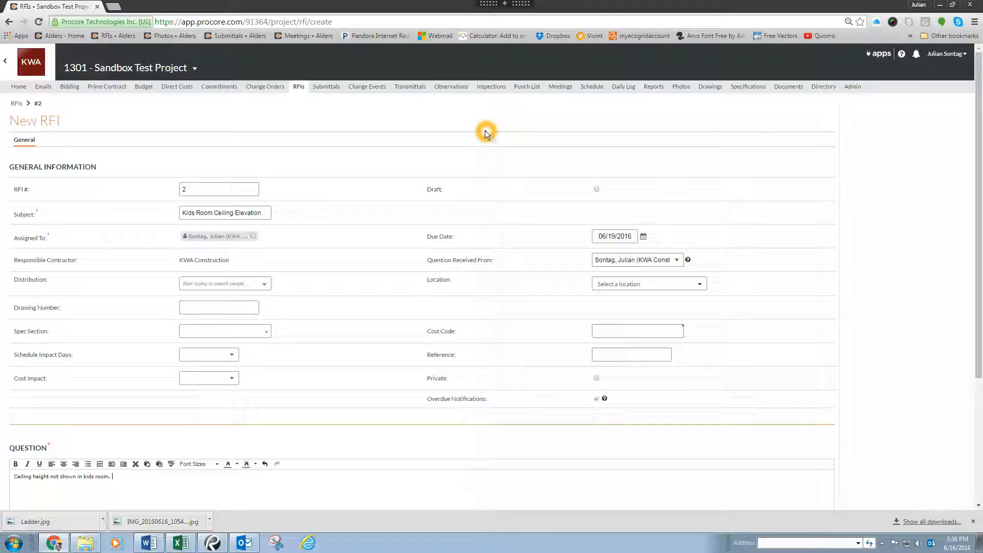
Step: Open the Drawings tool in a new browser tab and switch to it
left_click(705, 92)
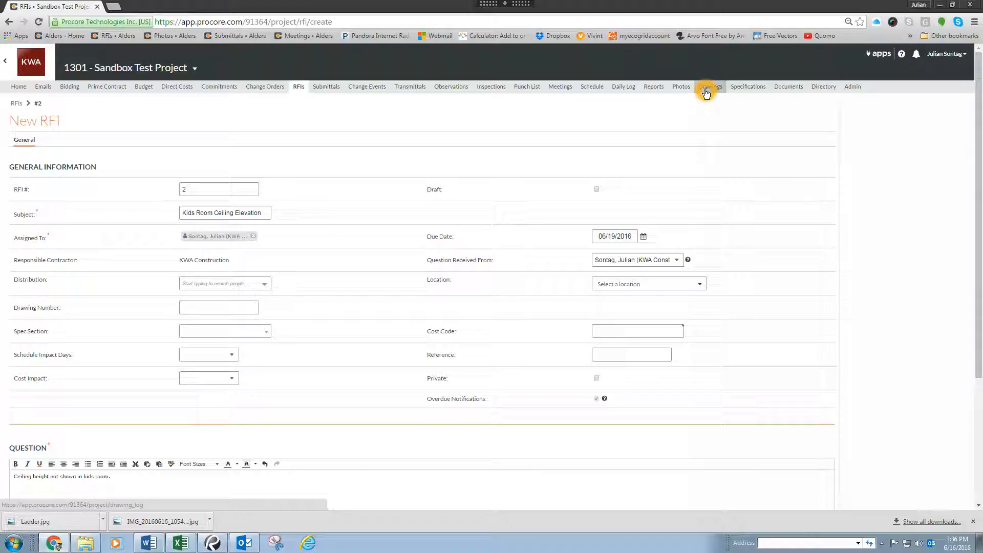
right_click(705, 92)
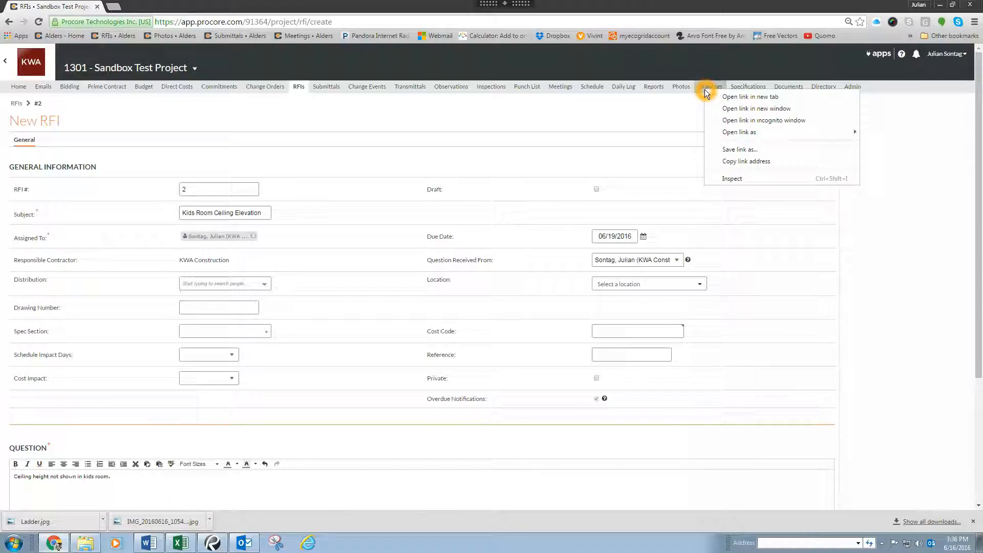
left_click(756, 100)
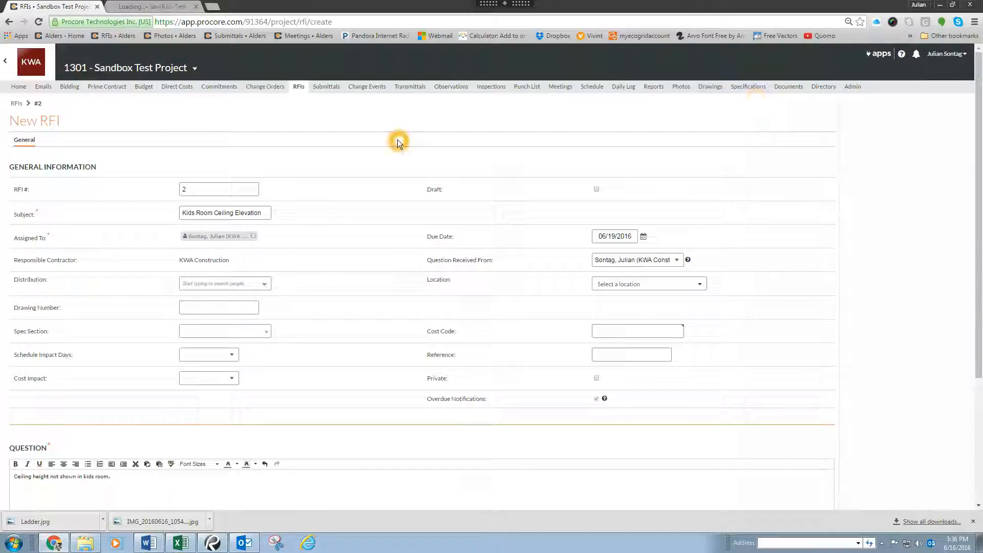
left_click(166, 5)
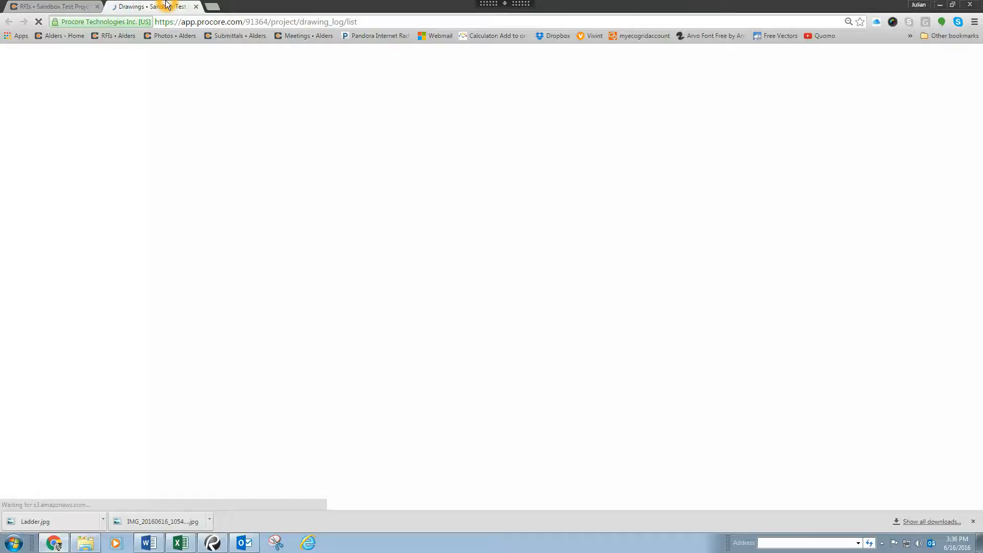
left_click(51, 6)
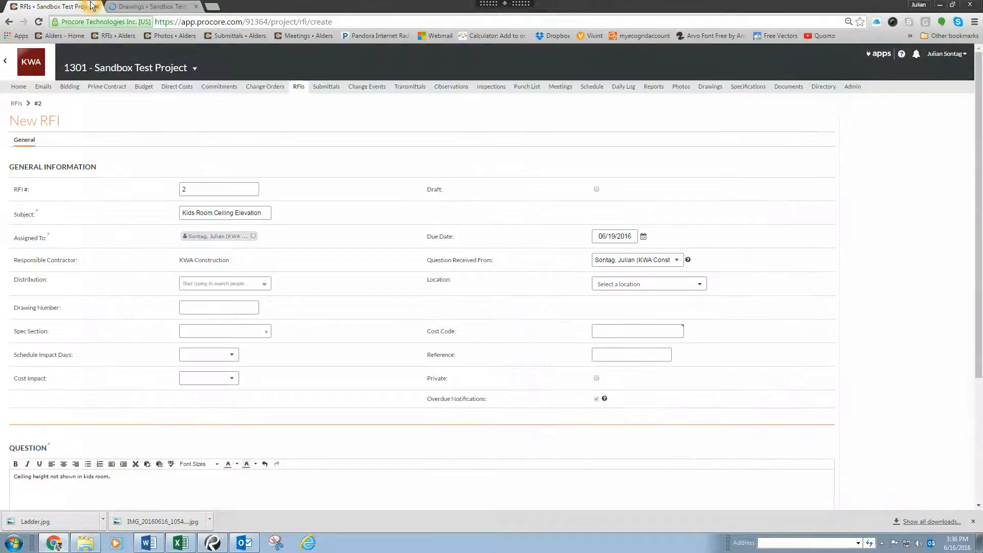
left_click(152, 5)
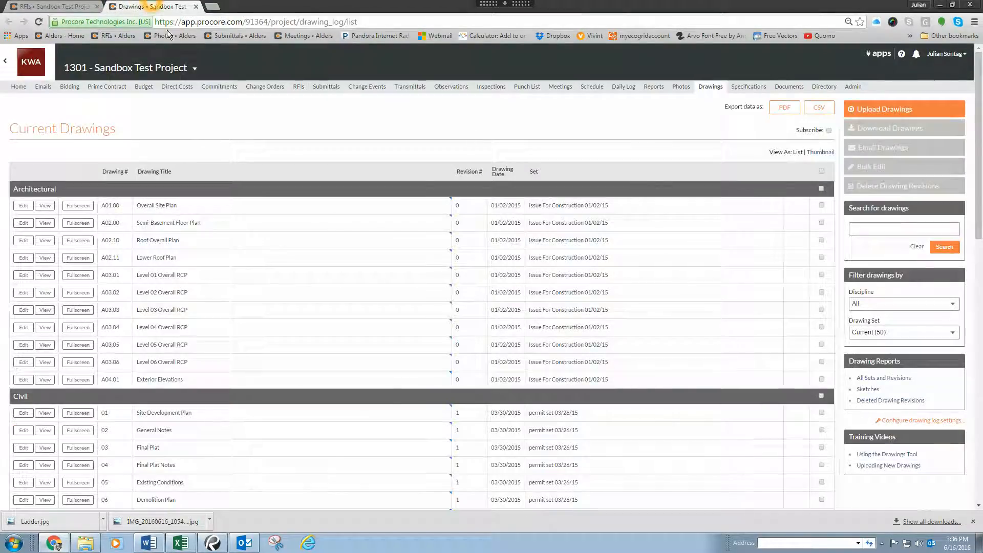
Step: Open drawing A03.01 Level 01 Overall RCP in fullscreen view
left_click(194, 197)
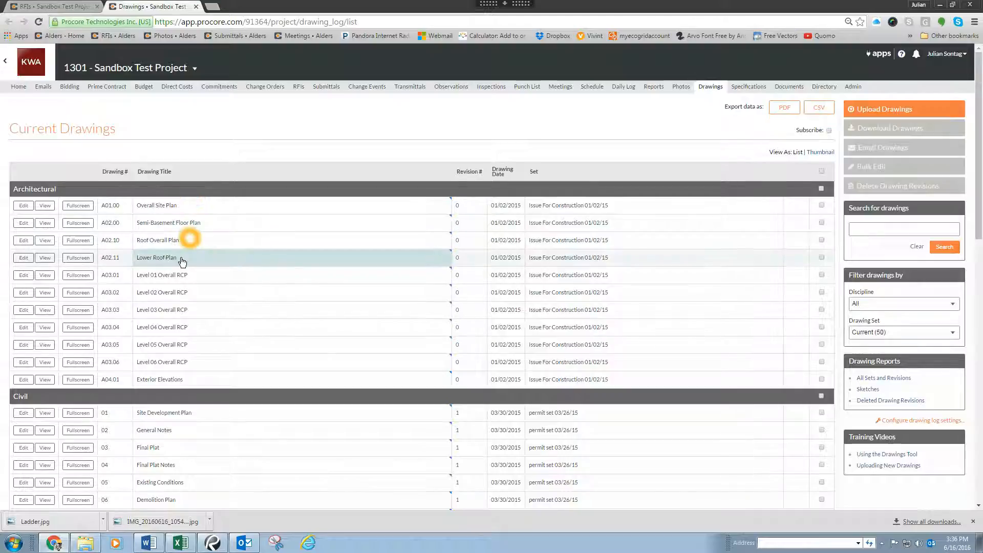
left_click(170, 276)
left_click(141, 278)
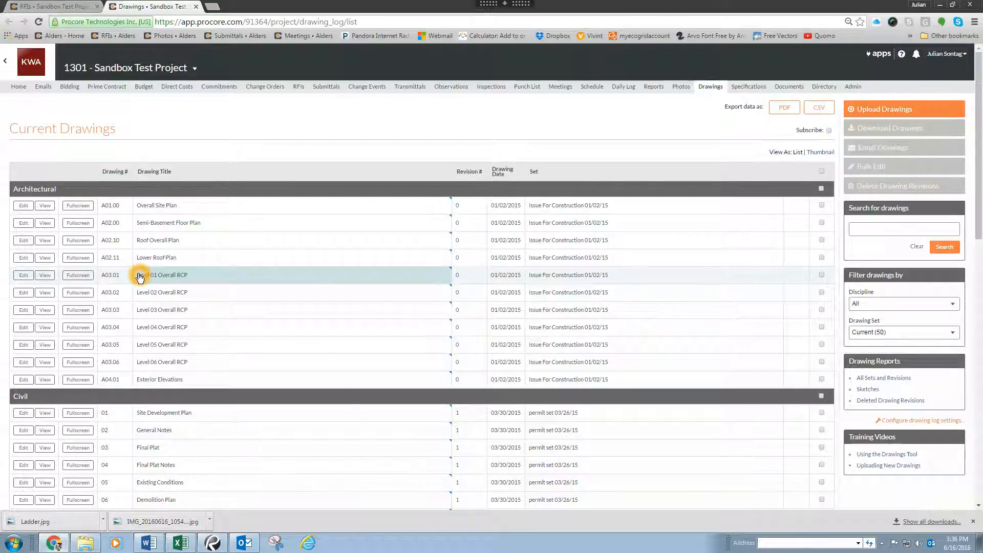
left_click(77, 276)
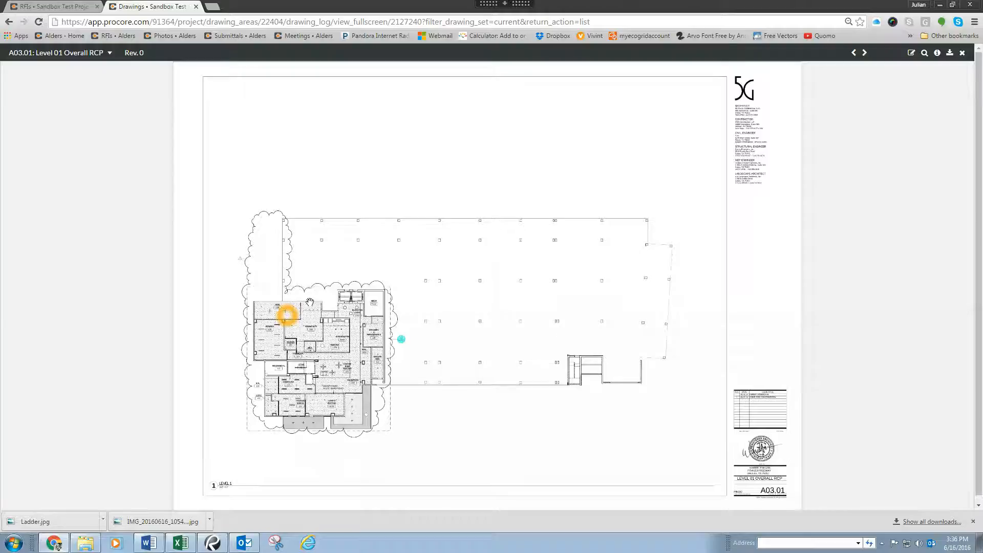
Step: Draw a revision cloud markup around the Kids room 135 on the drawing's personal layer
left_click_drag(286, 315, 298, 306)
double_click(297, 300)
double_click(297, 301)
scroll(297, 301, "up", 2)
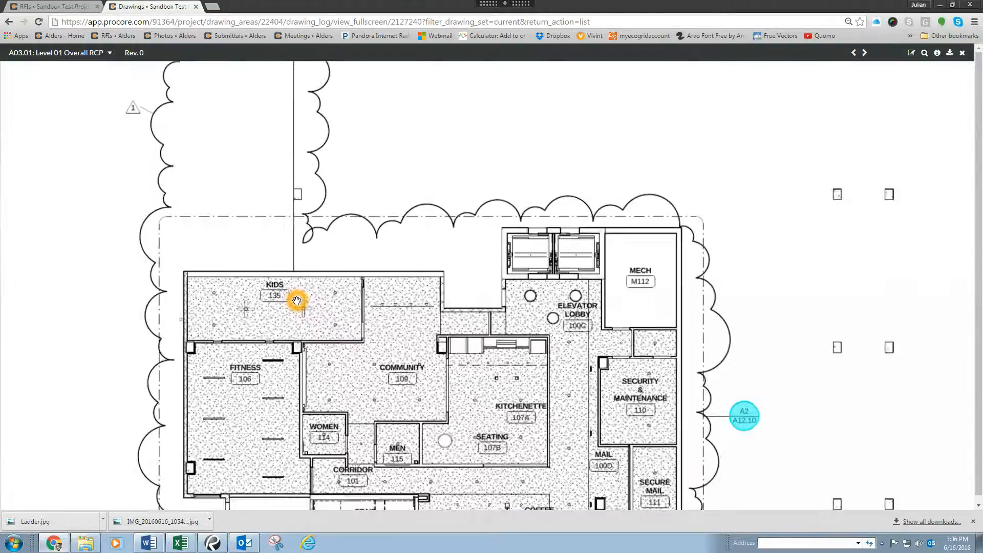
left_click_drag(250, 306, 275, 289)
scroll(275, 289, "up", 1)
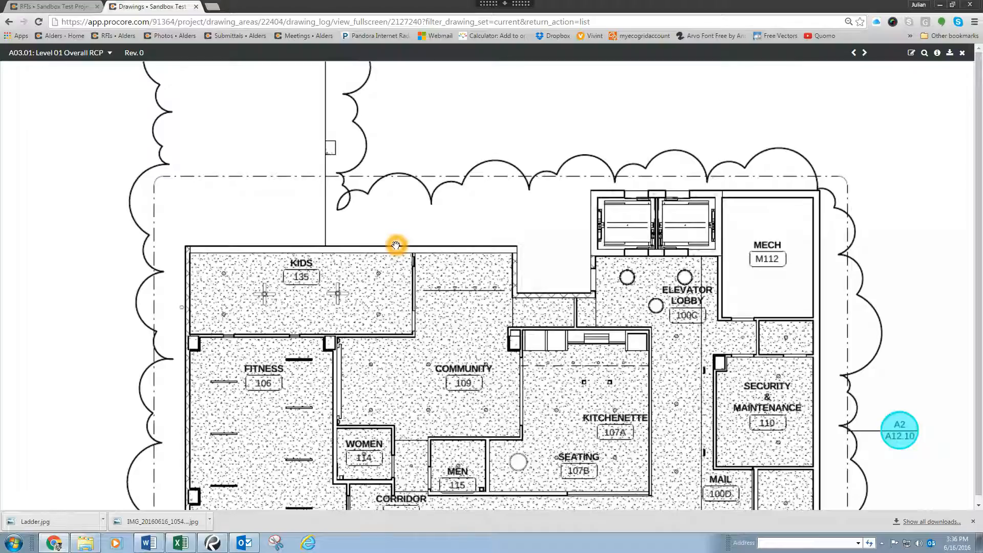
left_click(713, 114)
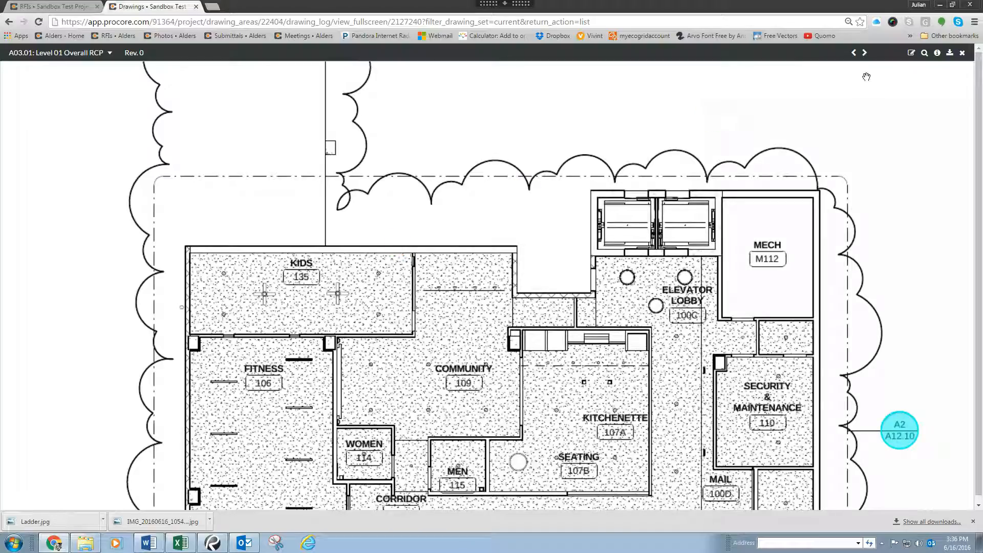
left_click(913, 54)
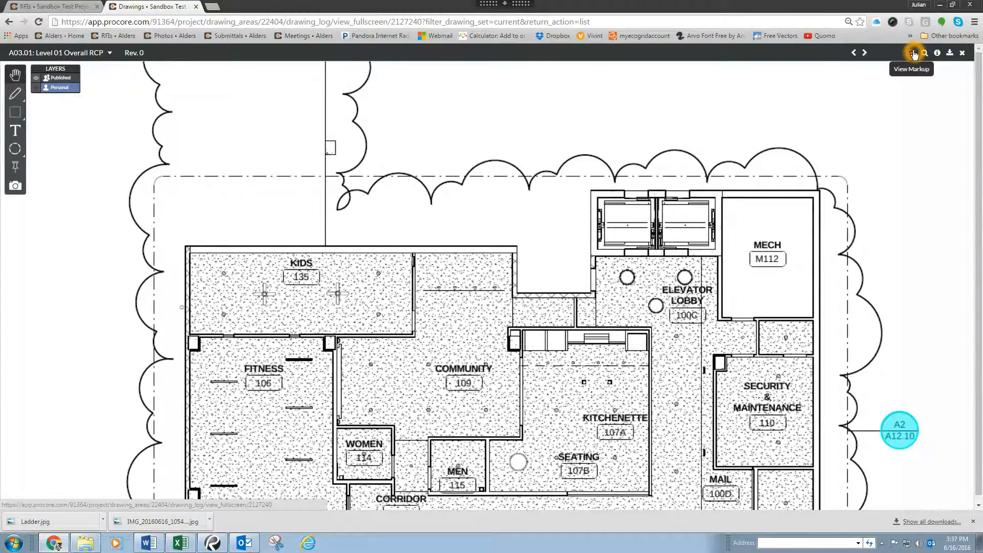
left_click(19, 115)
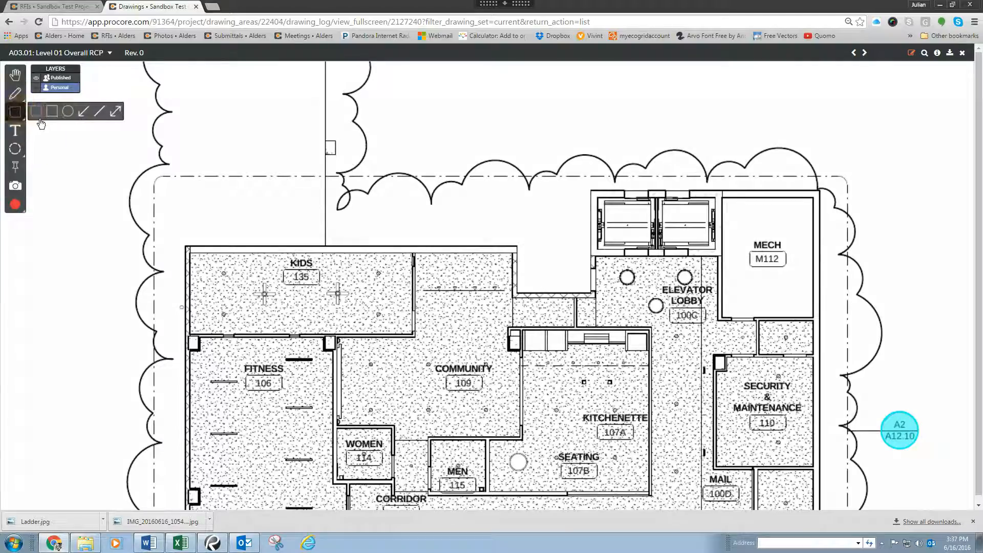
left_click(36, 112)
left_click_drag(184, 233, 438, 336)
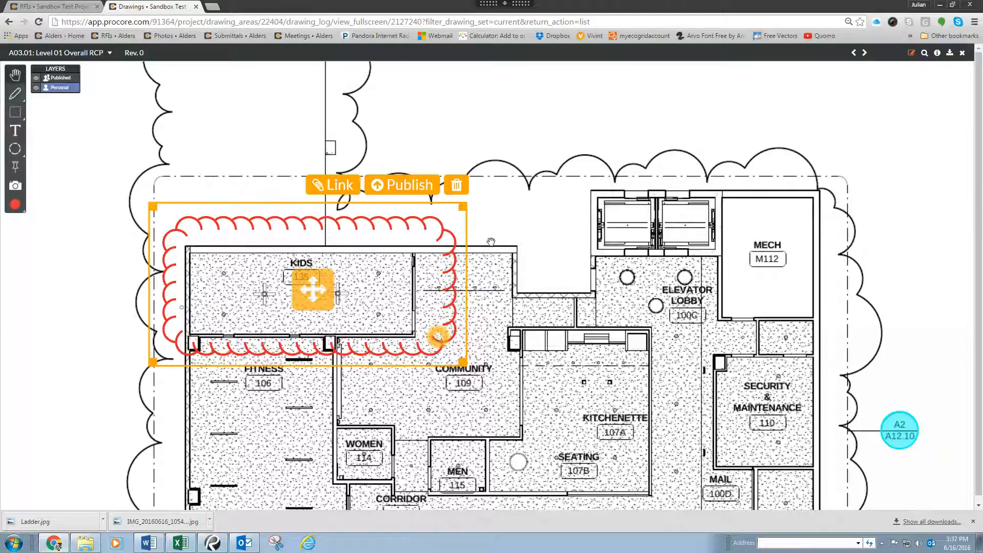
left_click(528, 157)
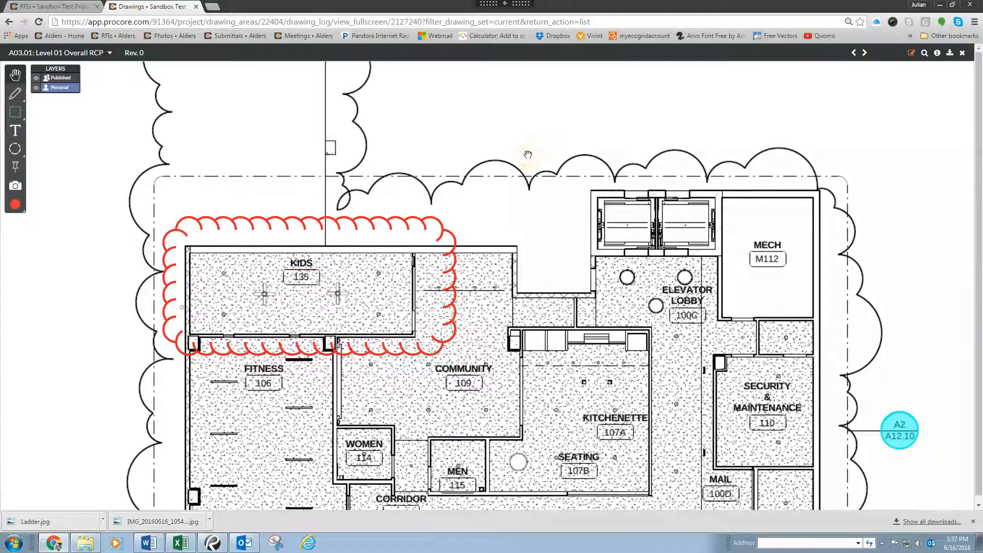
Step: Launch the Snipping Tool through the Start menu search
left_click(367, 136)
left_click_drag(367, 136, 528, 146)
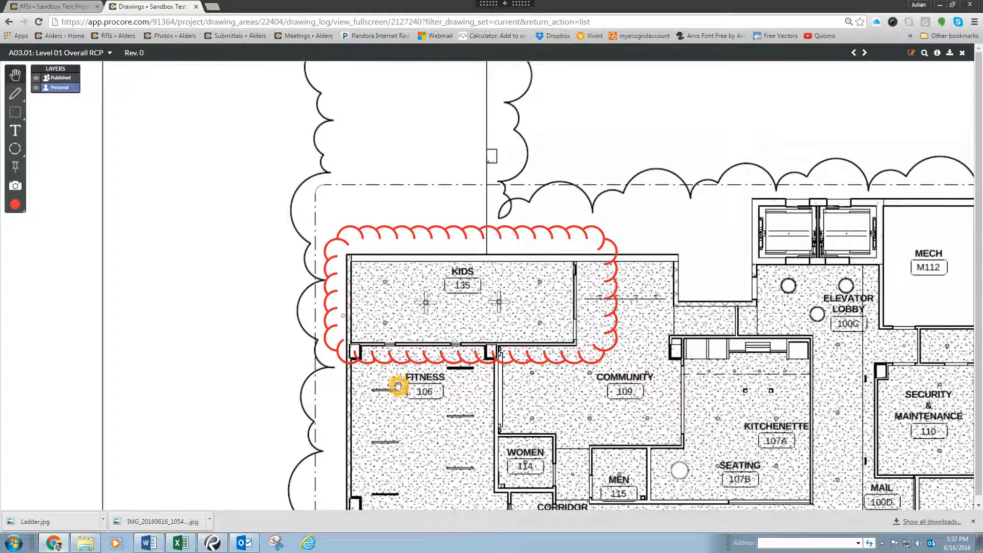
left_click(13, 546)
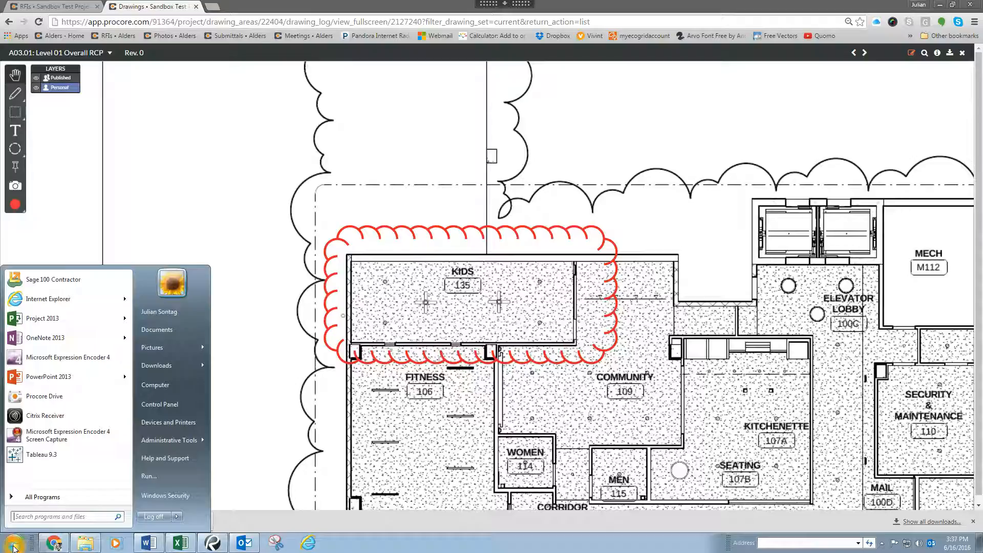
type("sani")
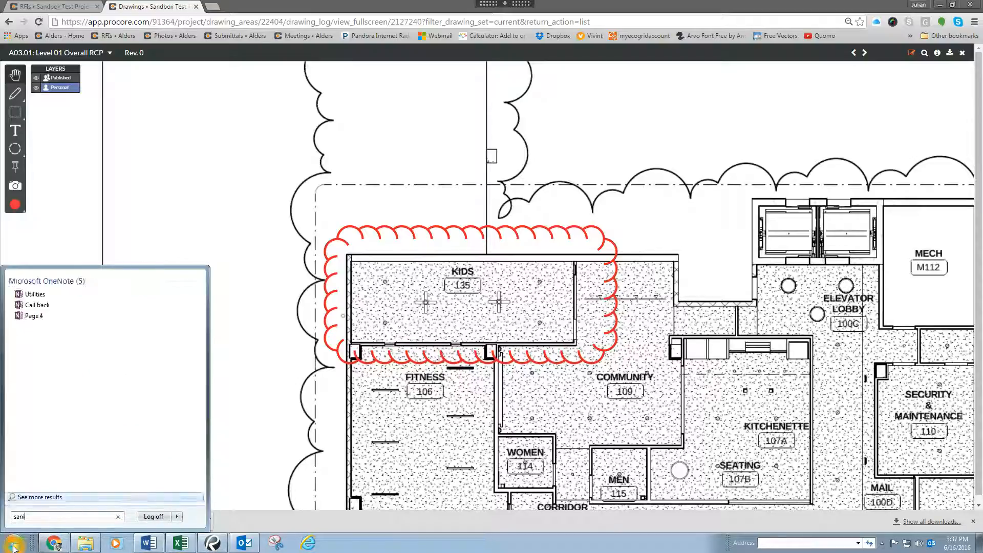
key("BackSpace")
key("BackSpace")
key("BackSpace")
type("ni")
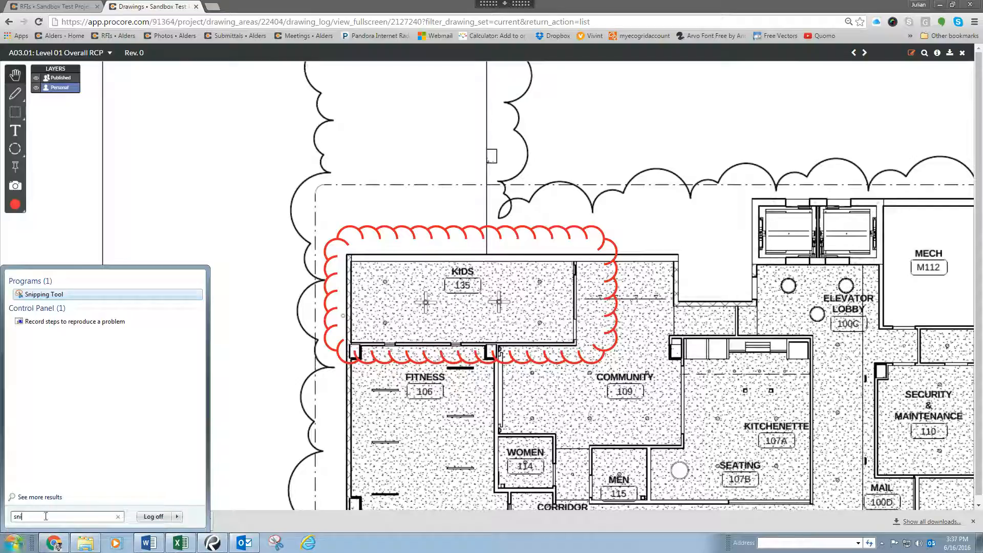
key("Escape")
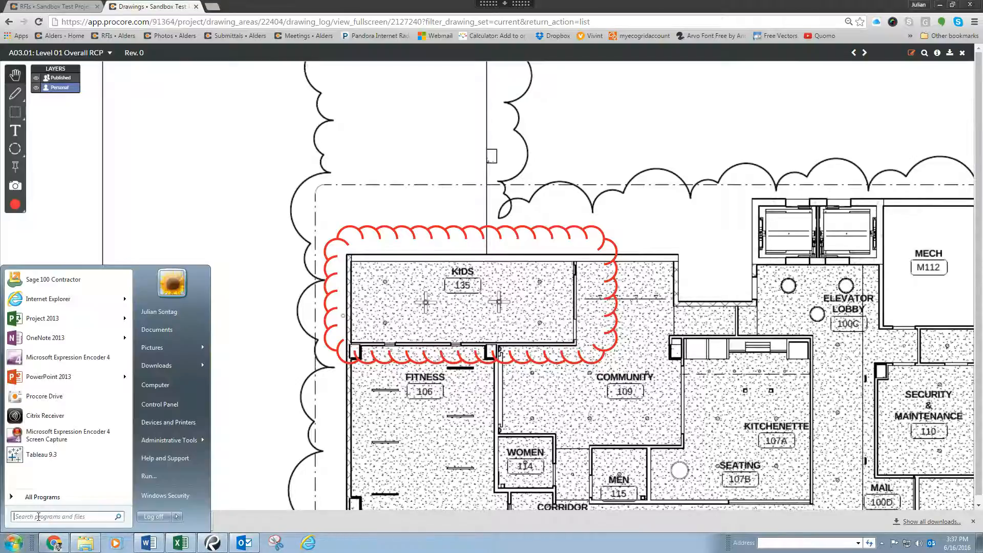
left_click(38, 517)
type("snip")
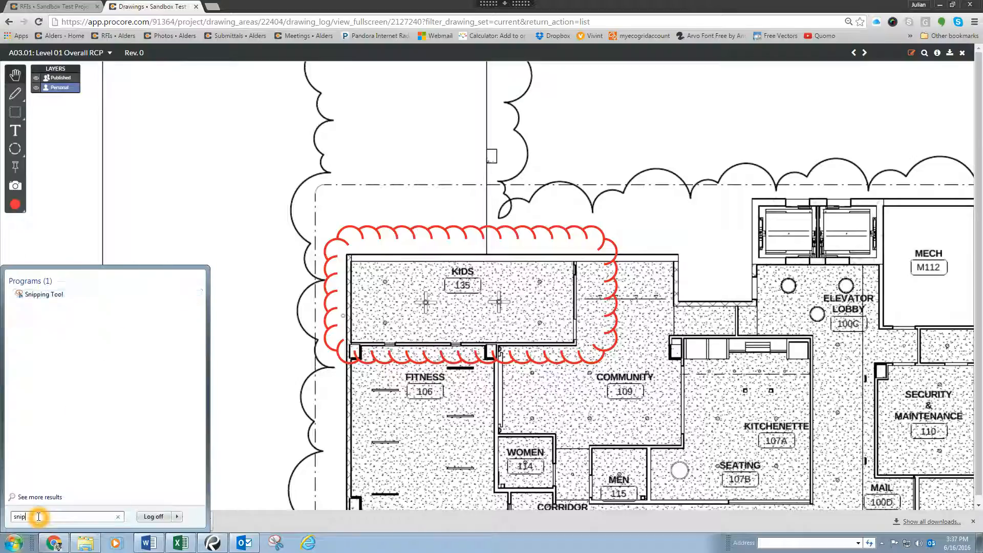
left_click(71, 293)
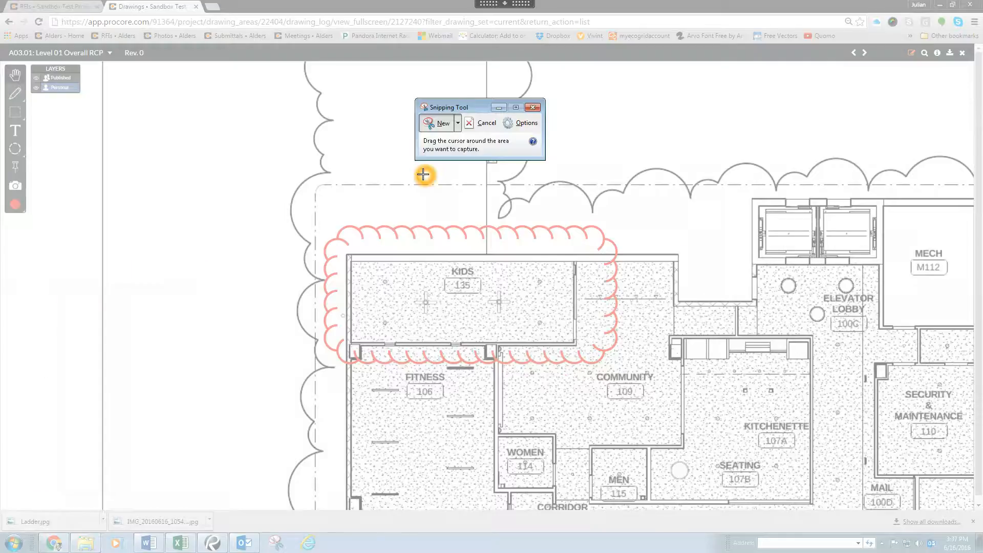
Step: Capture a new snip of the drawing area showing the revision cloud around Kids room 135
left_click(434, 124)
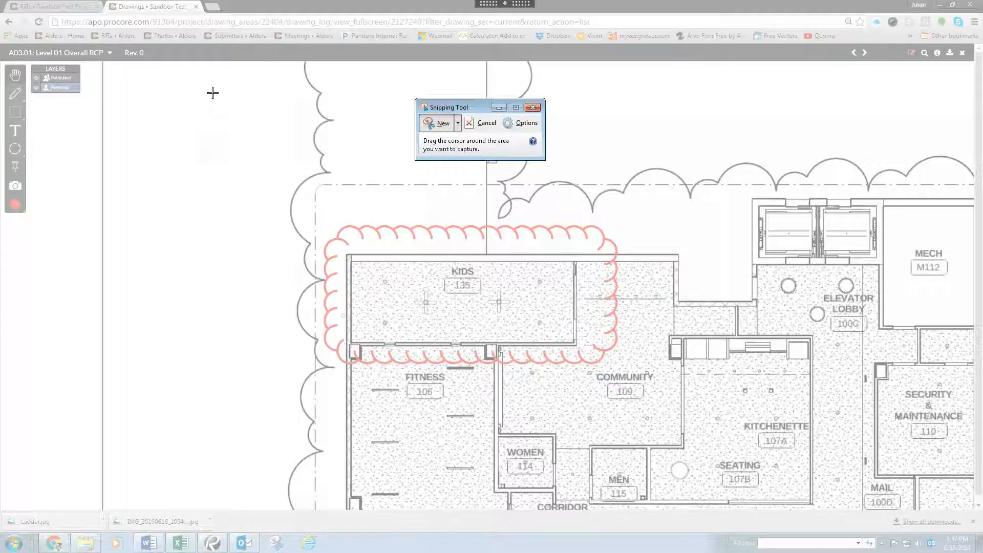
mouse_move(201, 90)
left_mouse_down()
mouse_move(693, 355)
mouse_move(852, 499)
left_mouse_up()
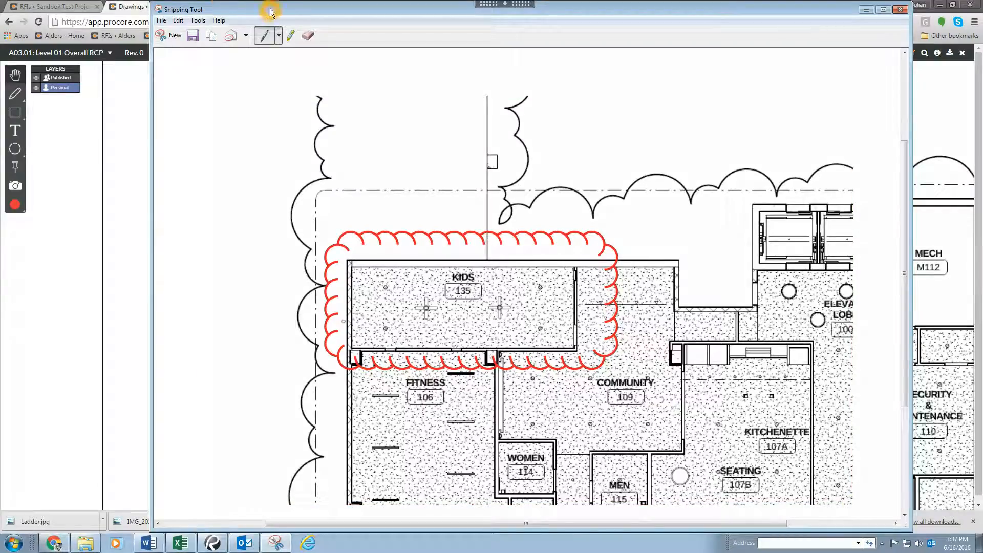
left_click_drag(270, 11, 261, 10)
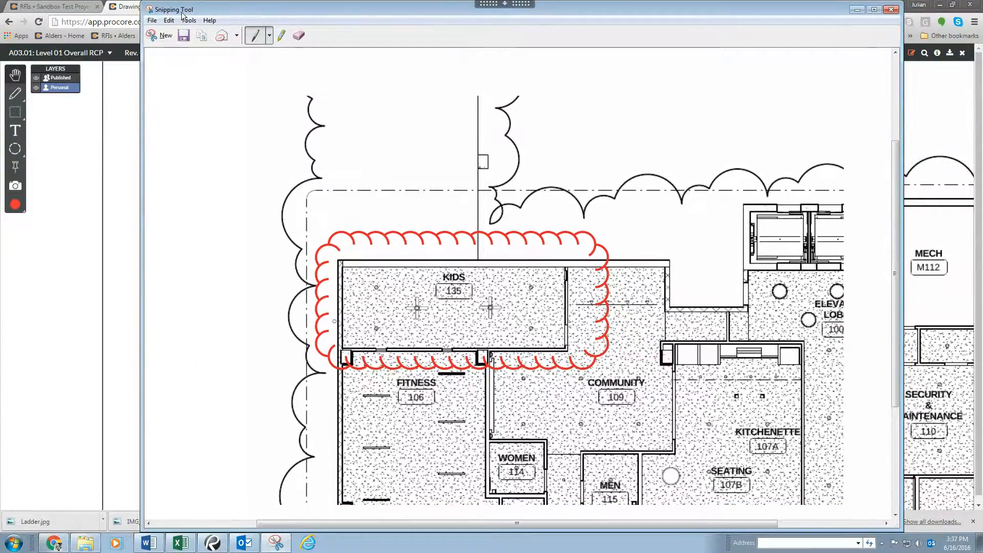
Step: Save the snip to the Desktop as RFI 2 Attachment in PNG format and close the Snipping Tool
left_click(152, 22)
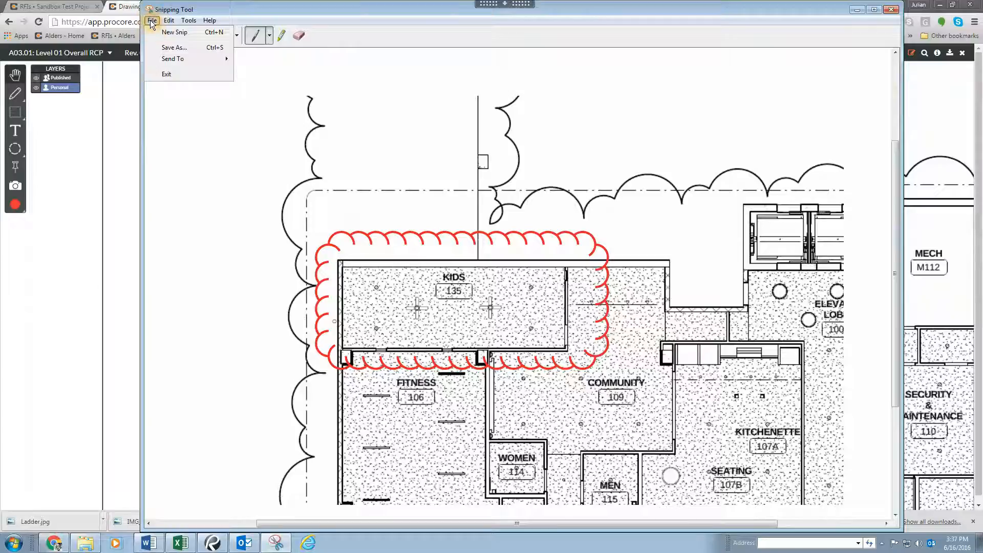
left_click(209, 50)
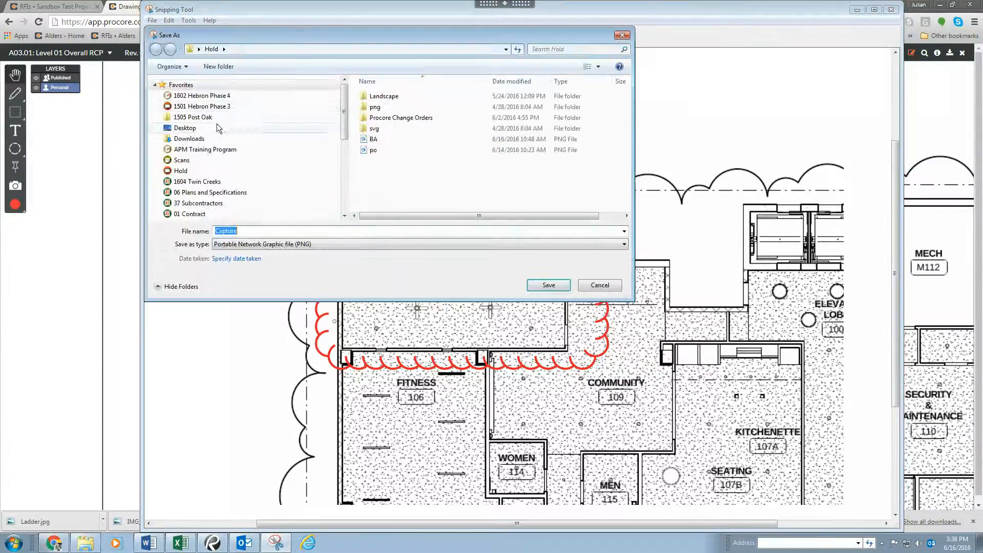
left_click(204, 130)
left_click(266, 232)
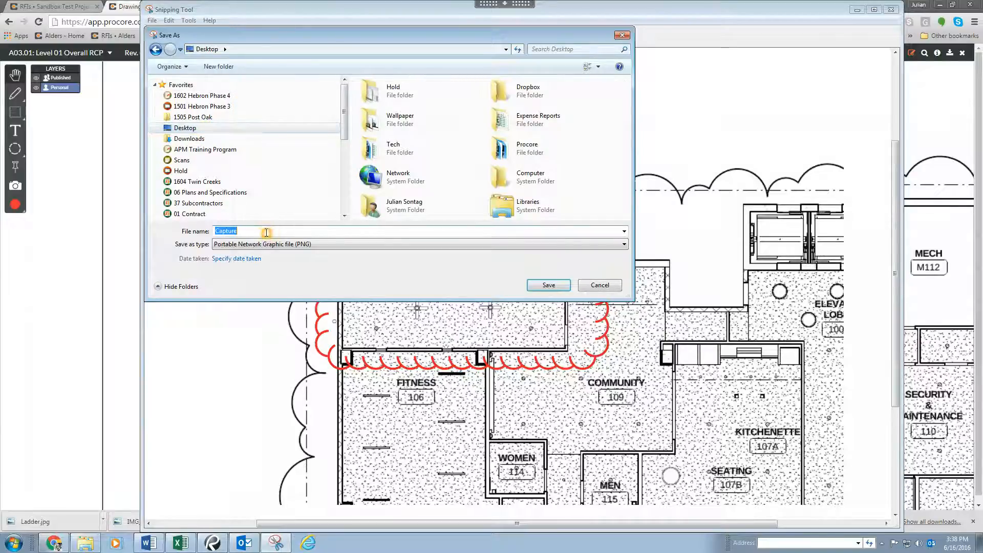
type("RFI 2 Attachment")
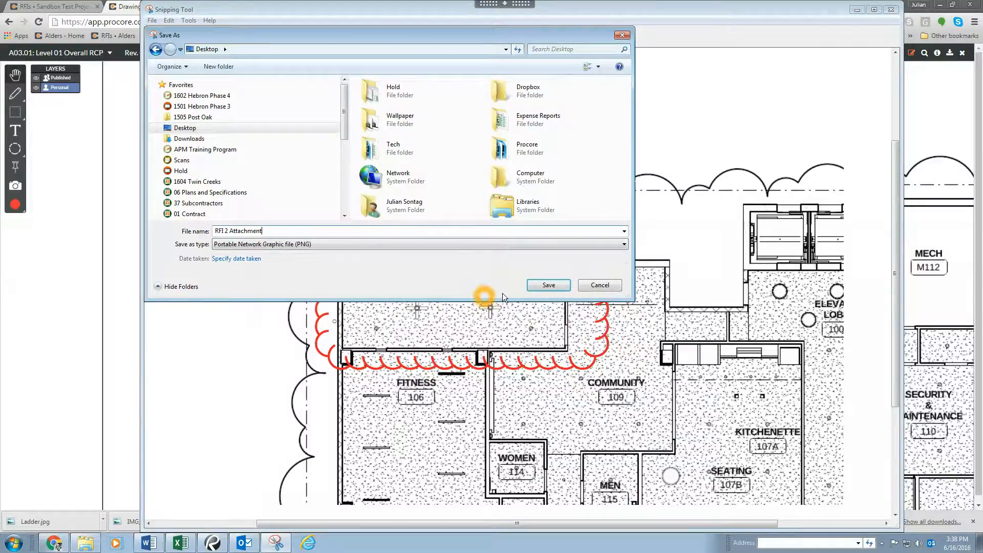
left_click(531, 285)
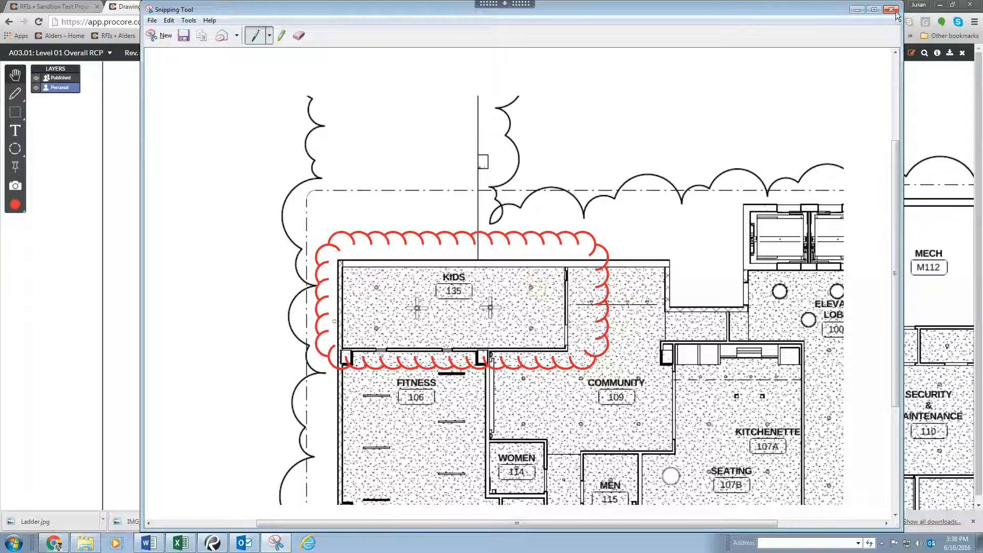
left_click(893, 10)
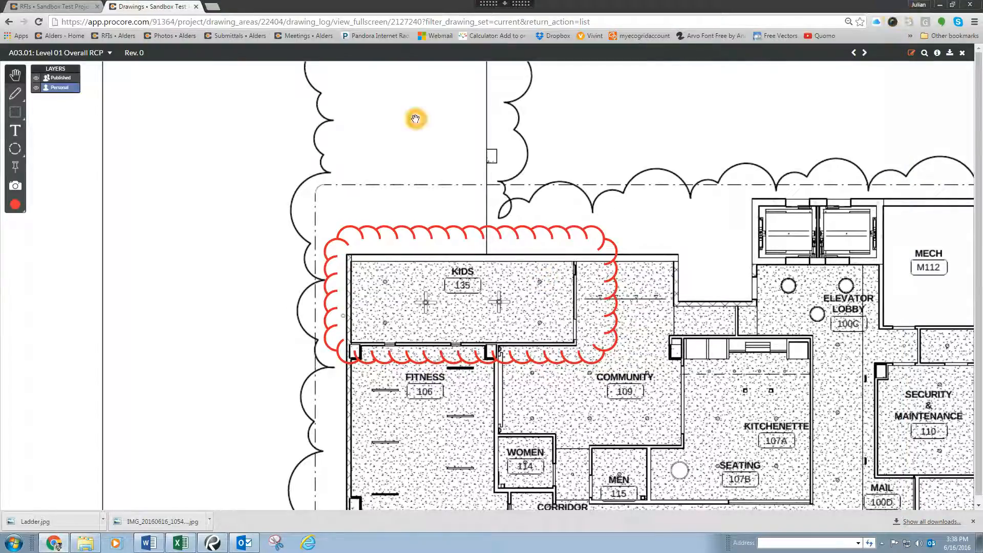
Step: Return to the New RFI form and attach the RFI 2 Attachment image from the Desktop
left_click(201, 135)
left_click(55, 6)
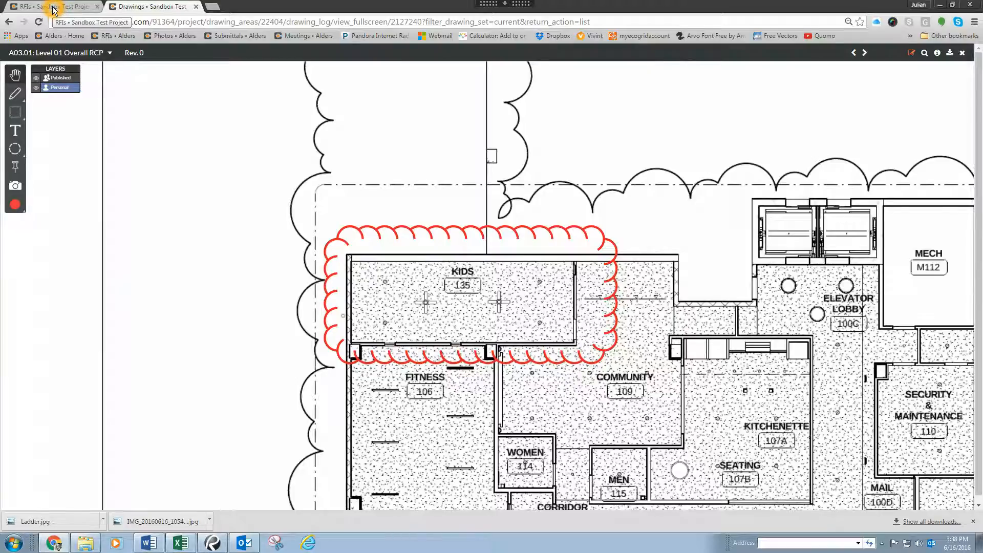
left_click(55, 7)
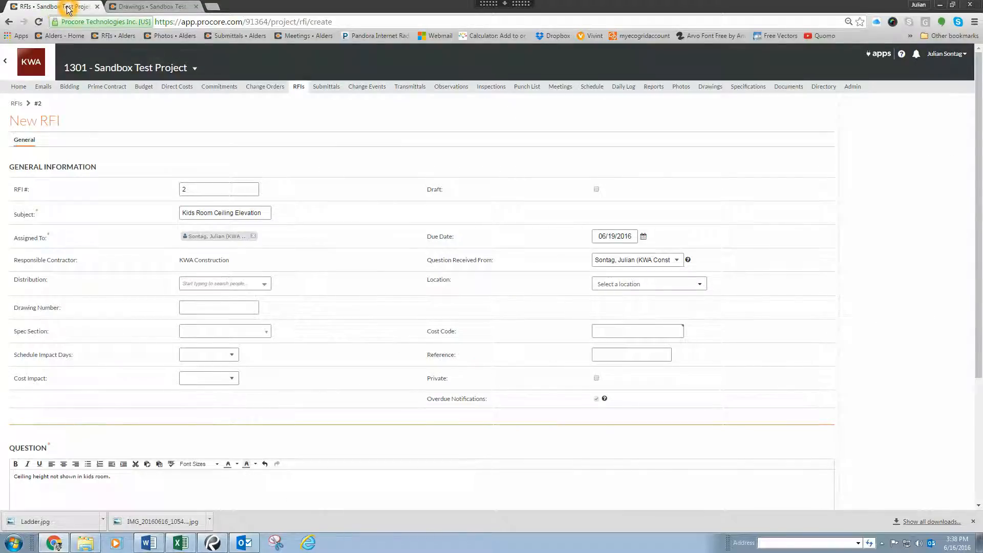
scroll(248, 289, "down", 4)
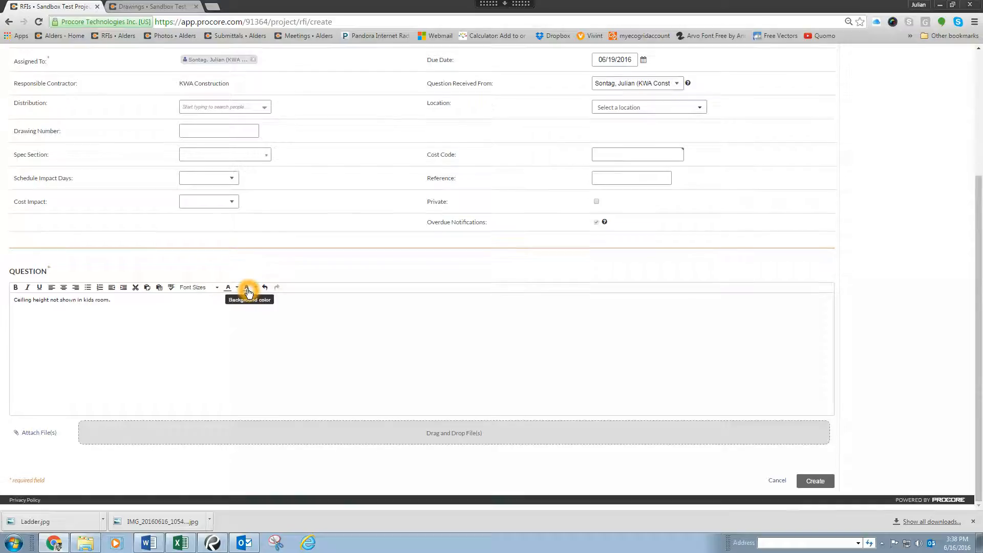
left_click(37, 432)
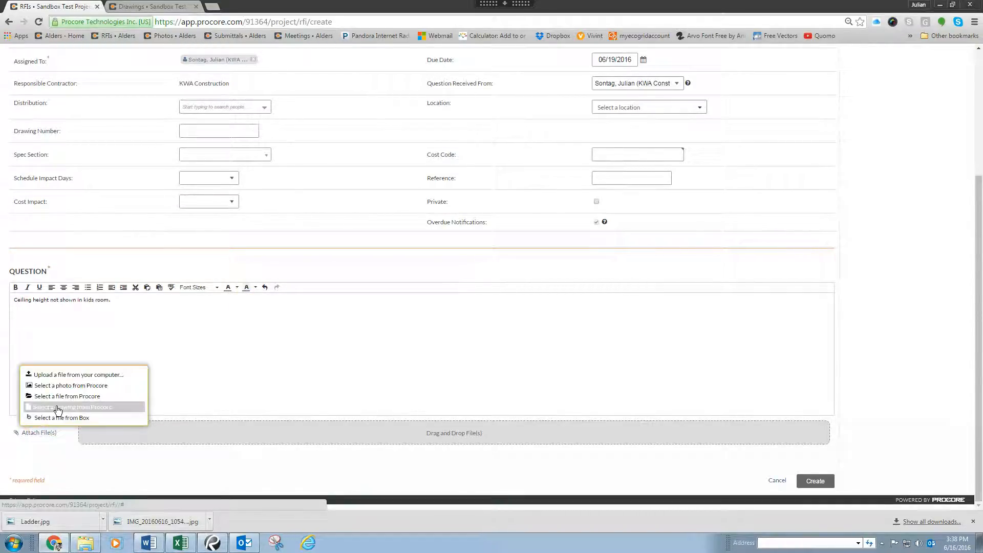
left_click(75, 374)
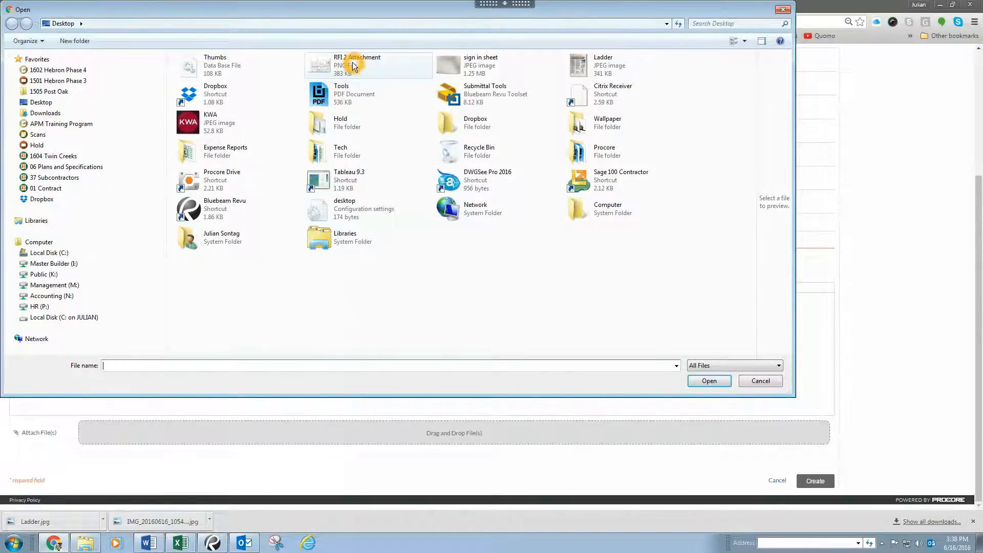
left_click(43, 102)
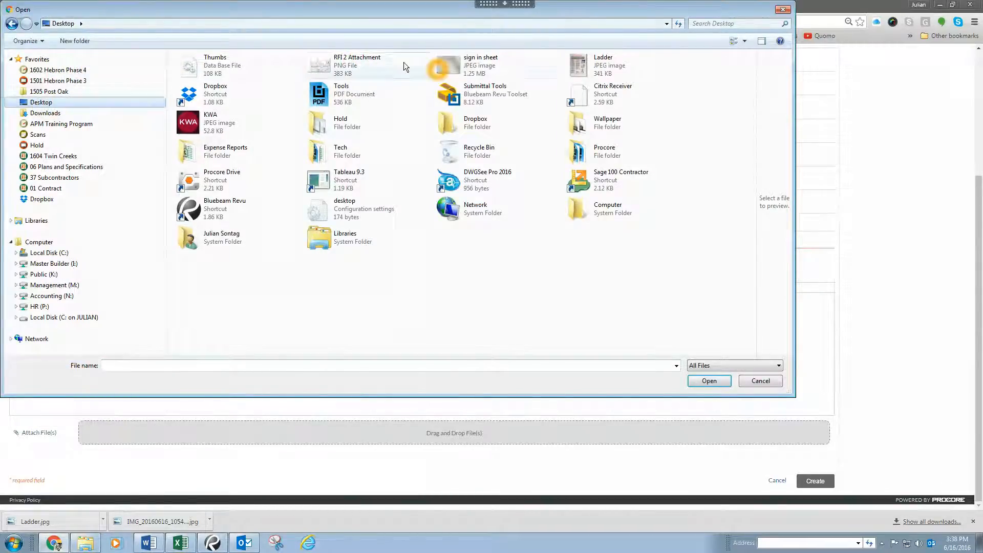
left_click(370, 63)
left_click(709, 380)
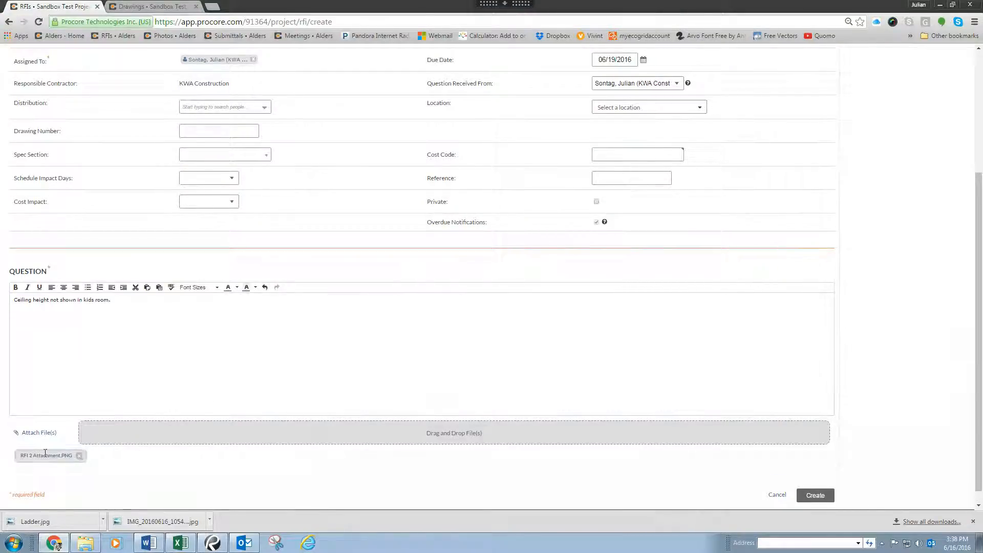
left_click(41, 455)
left_click(59, 462)
left_click(283, 341)
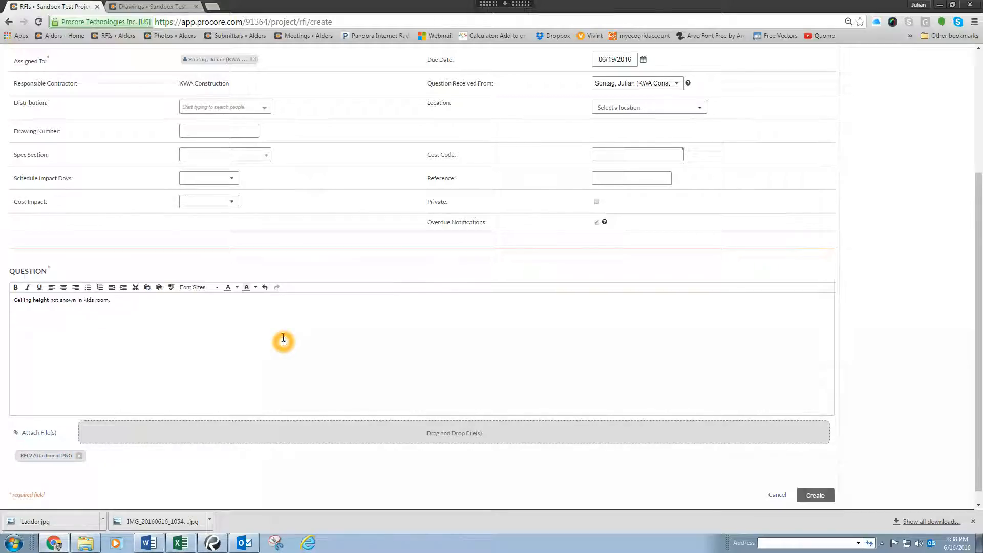
left_click(290, 207)
Step: Switch to the Drawings tab and download the marked-up A03.01 drawing, opening it in Bluebeam Revu
left_click(145, 6)
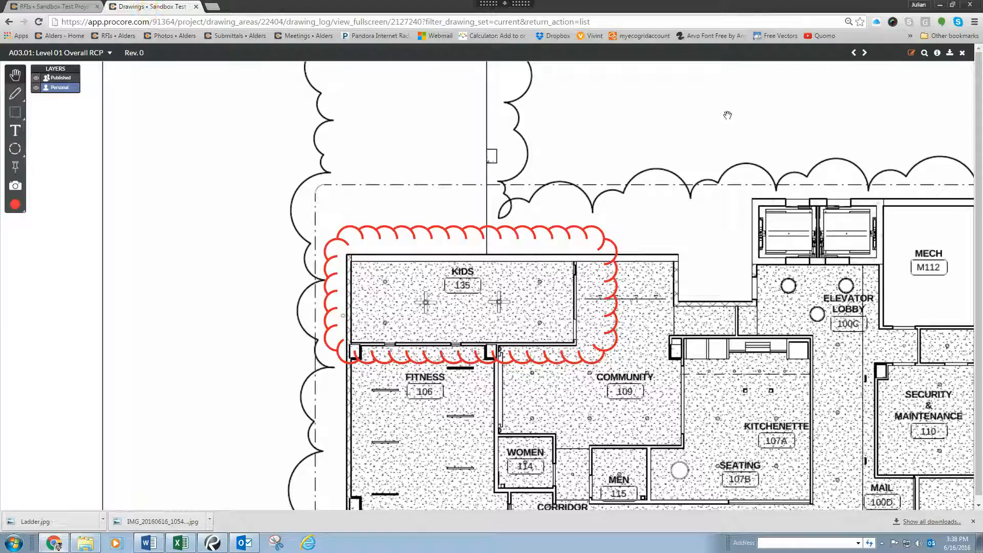
left_click(797, 107)
left_click(950, 54)
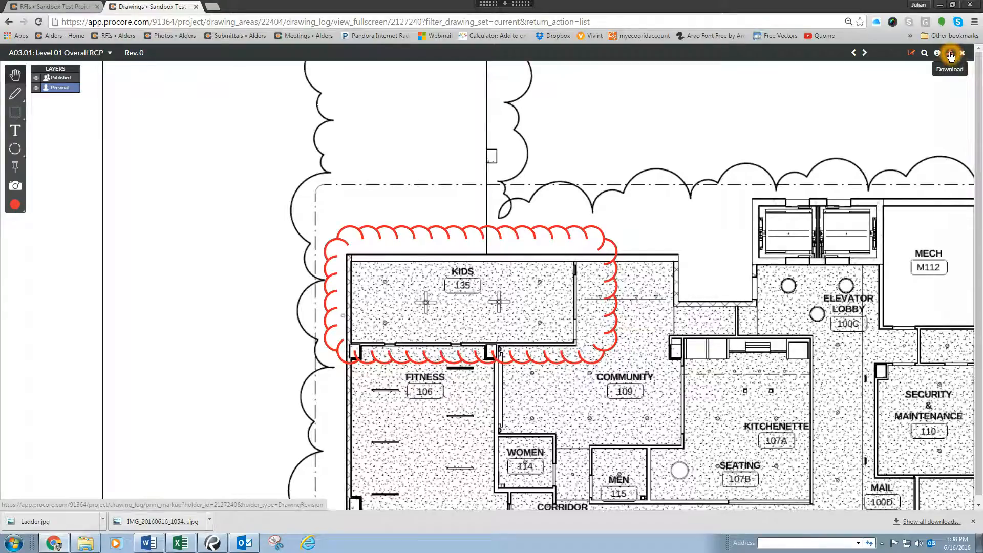
left_click(950, 55)
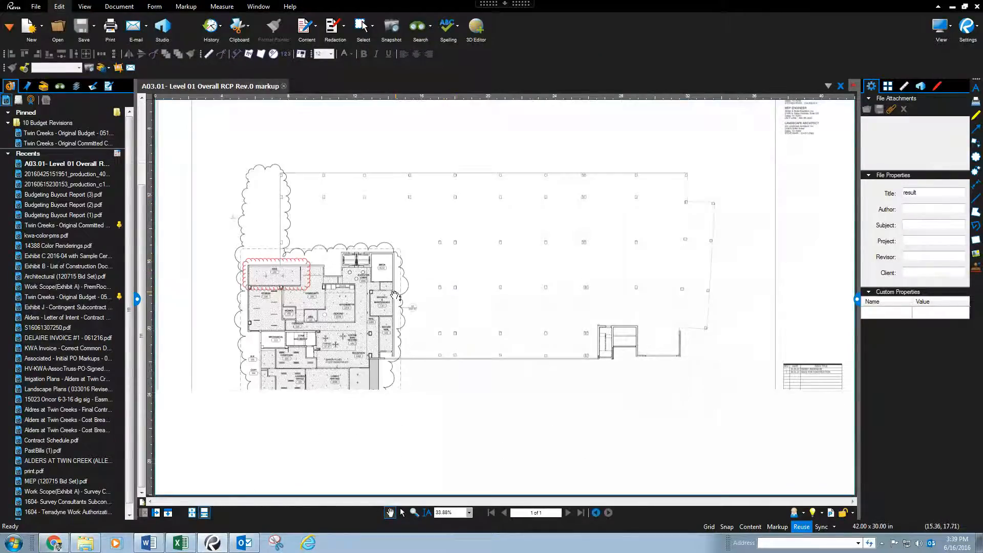
Step: Add a text box reading "No elevation given" inside the clouded Kids room 135
left_click(186, 6)
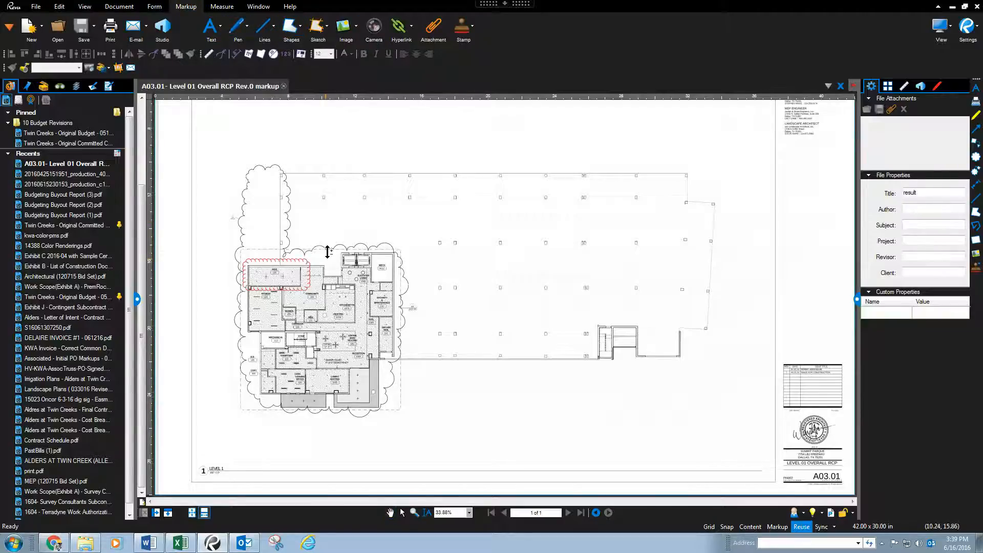
mouse_move(327, 252)
left_mouse_down()
mouse_move(329, 219)
mouse_move(309, 179)
mouse_move(477, 218)
left_mouse_up()
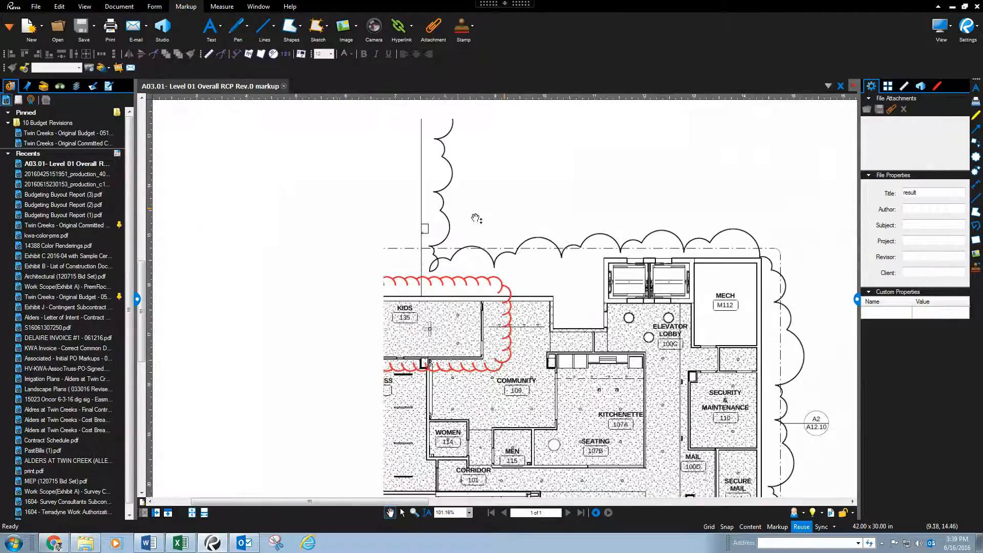
left_click_drag(352, 277, 360, 220)
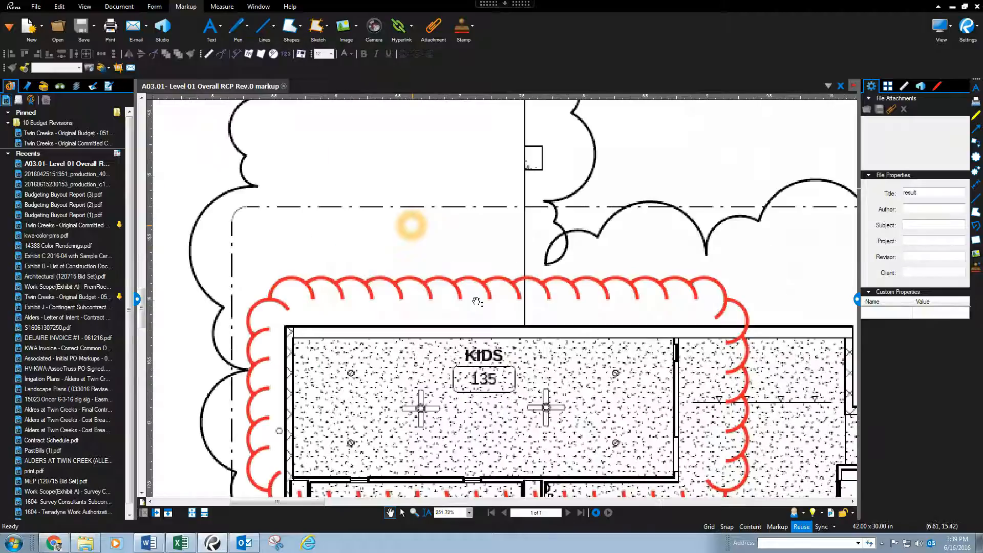
left_click_drag(505, 375, 462, 290)
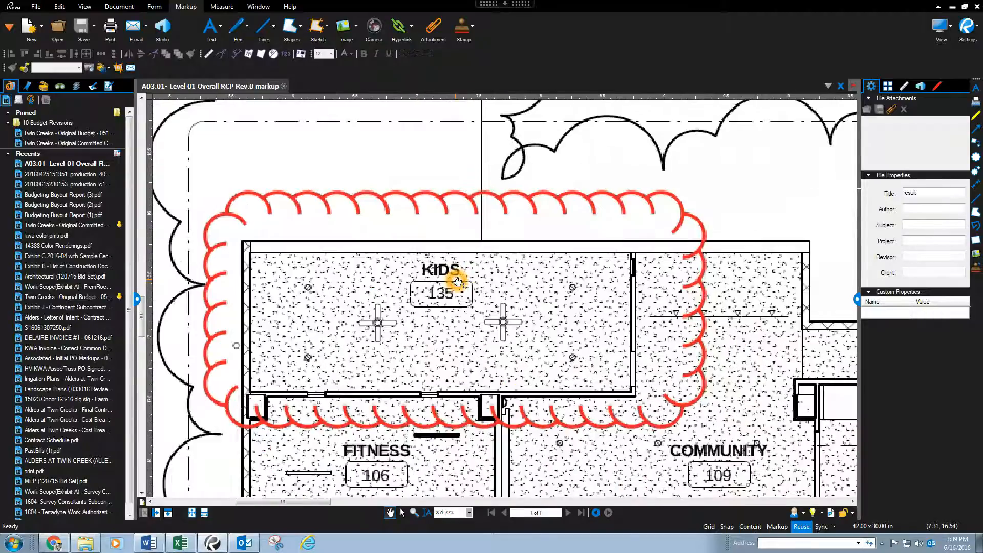
left_click(220, 26)
left_click(232, 44)
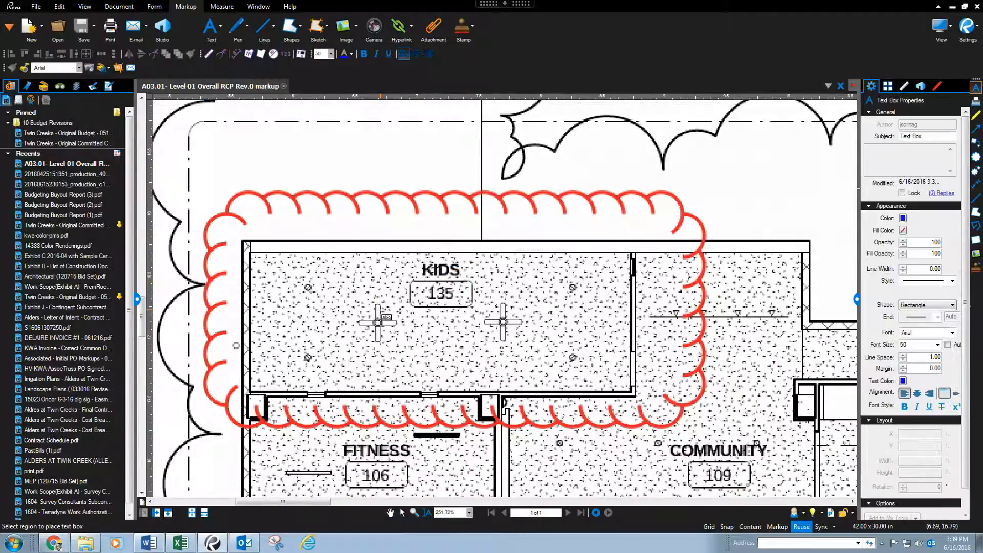
left_click_drag(382, 314, 543, 374)
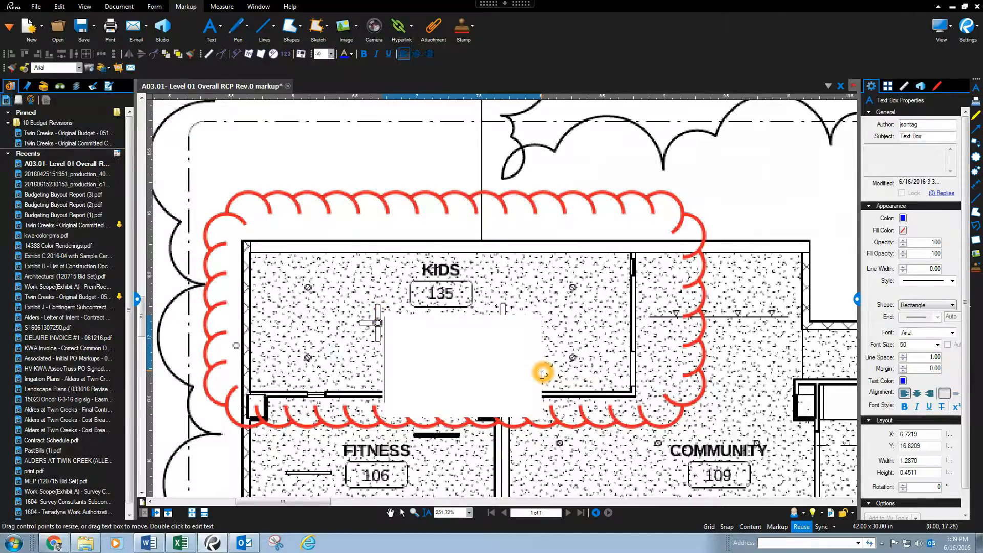
type("No ele")
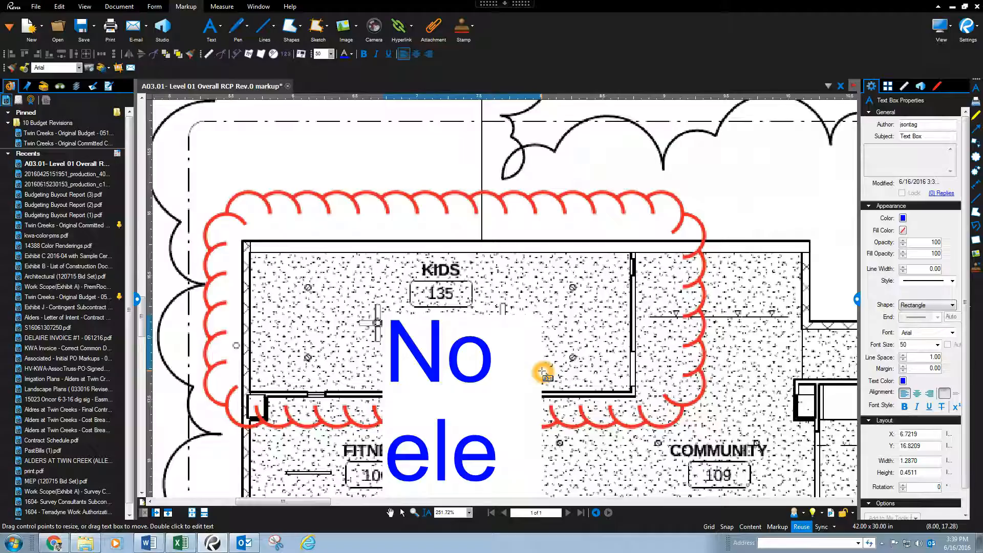
Step: Set the text box's font size to 12
left_click(542, 372)
double_click(917, 345)
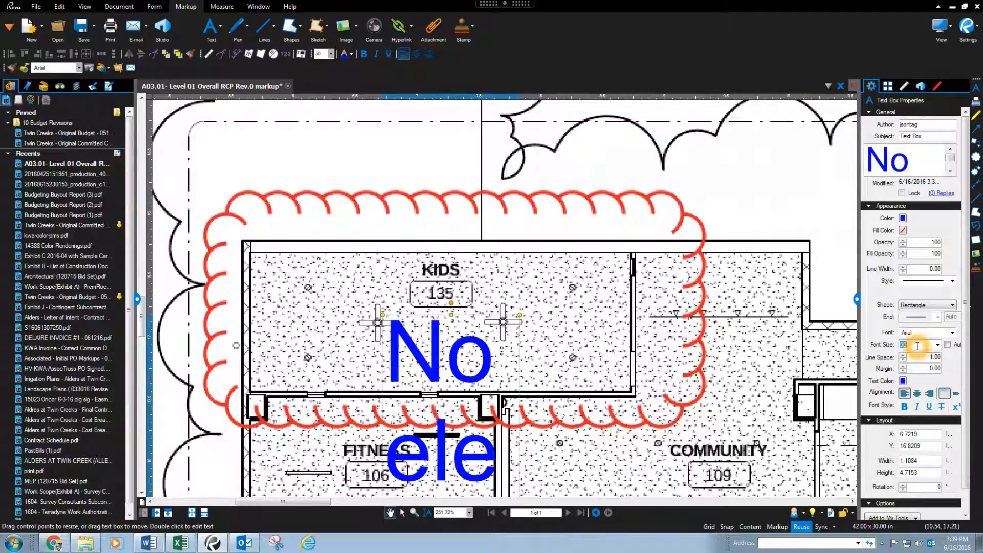
type("12")
key("Return")
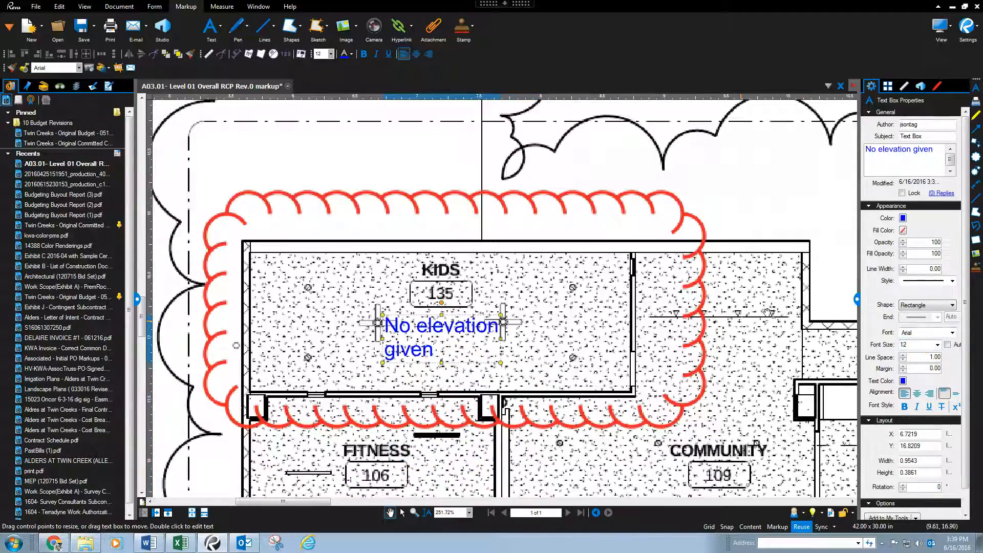
Step: Give the text box a white fill and nudge it slightly to the right
left_click(903, 230)
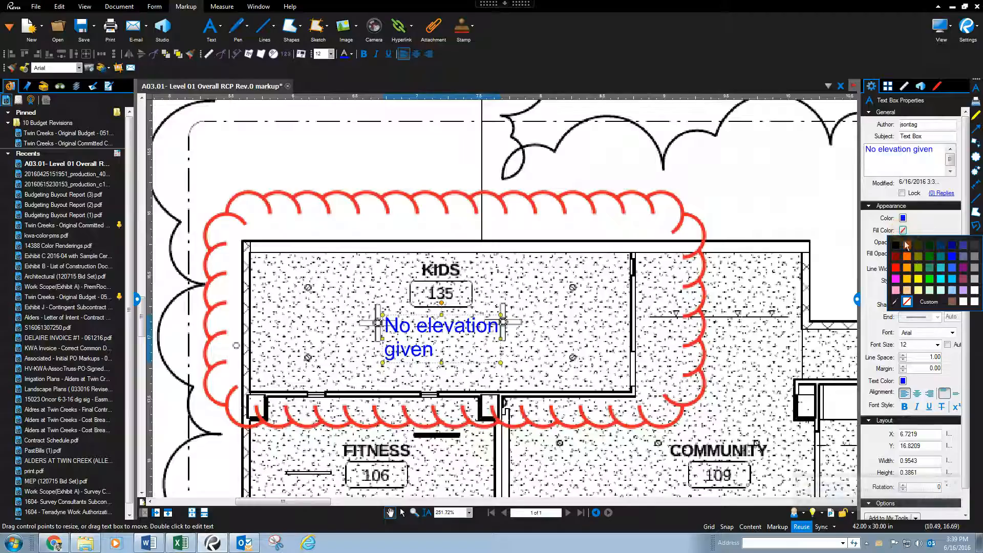
left_click(974, 302)
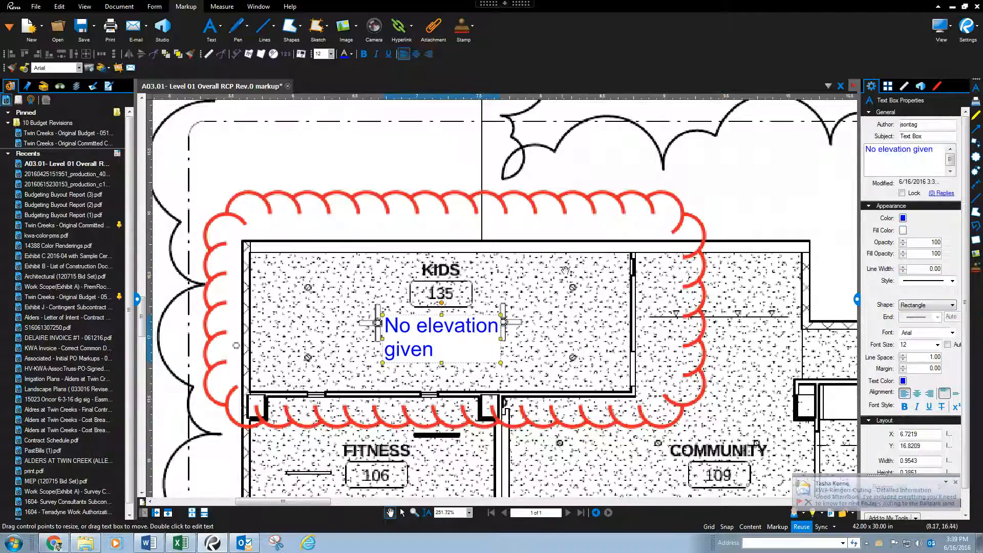
left_click_drag(462, 338, 480, 340)
left_click(221, 7)
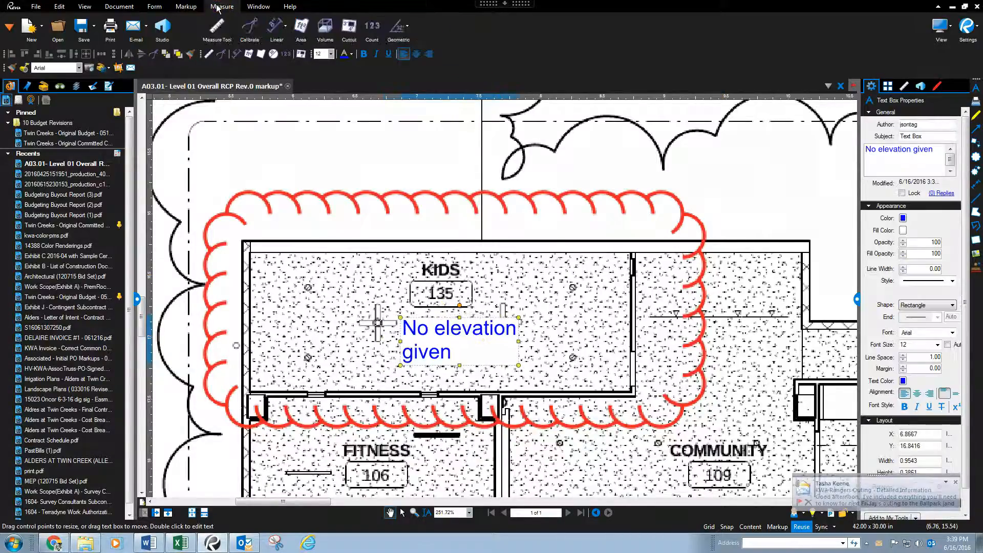
left_click(284, 26)
left_click(291, 43)
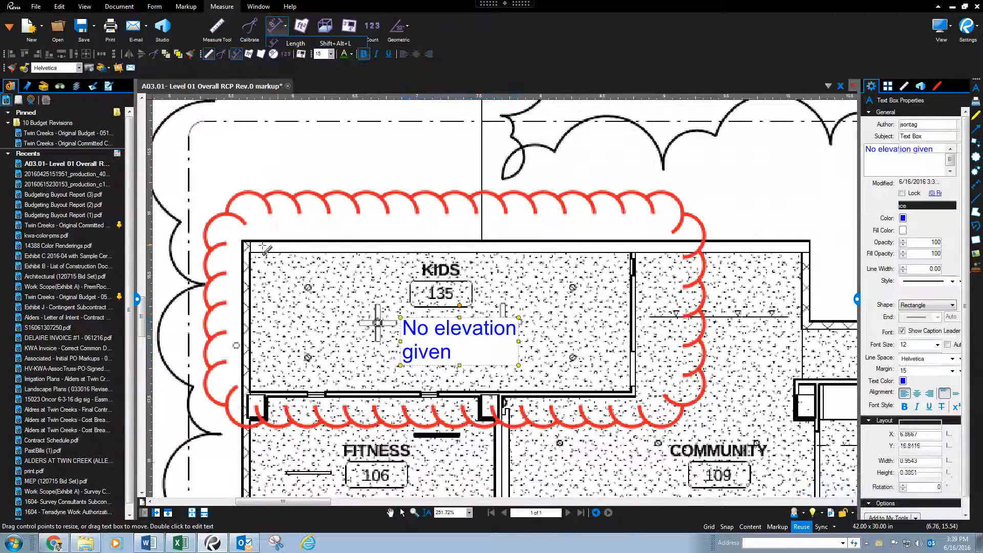
left_click(259, 251)
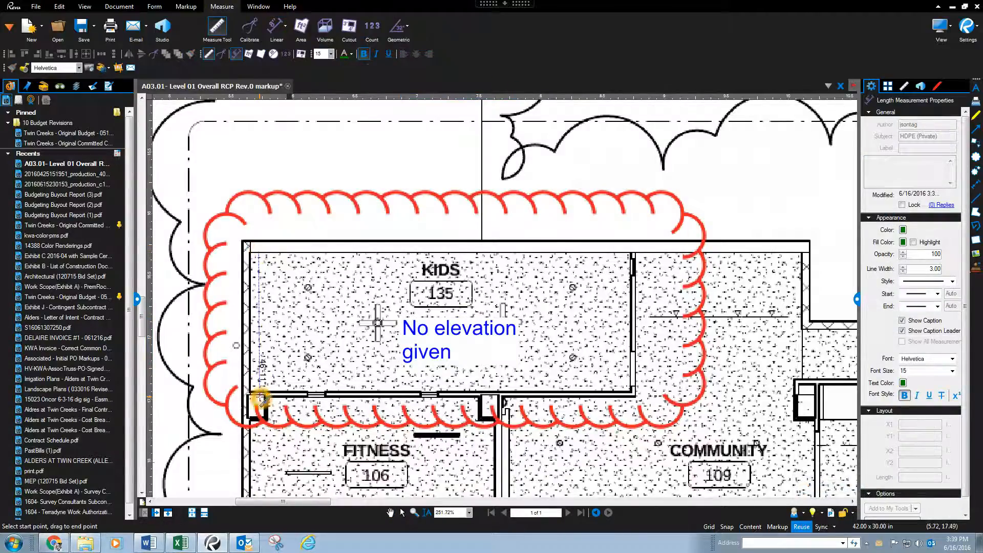
left_click(260, 387)
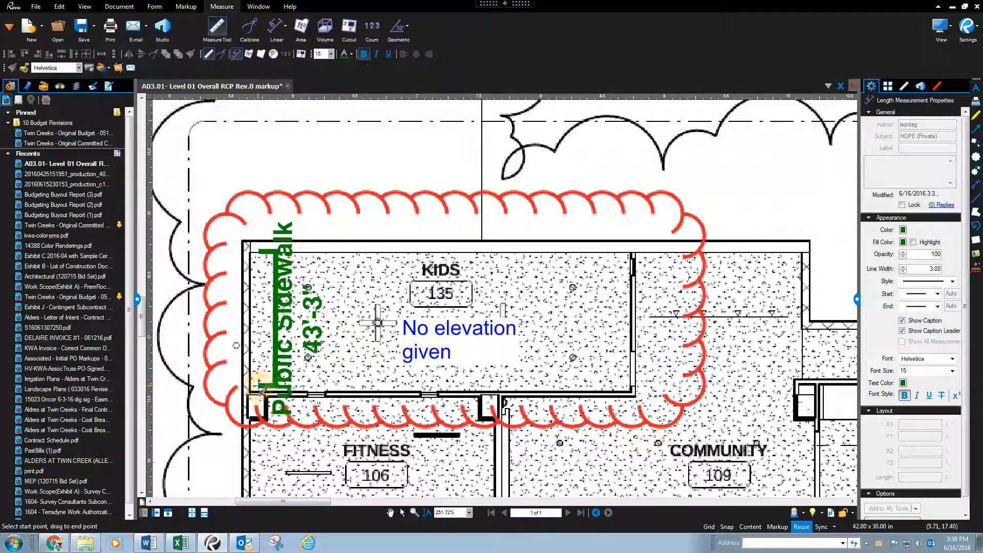
left_click(295, 313)
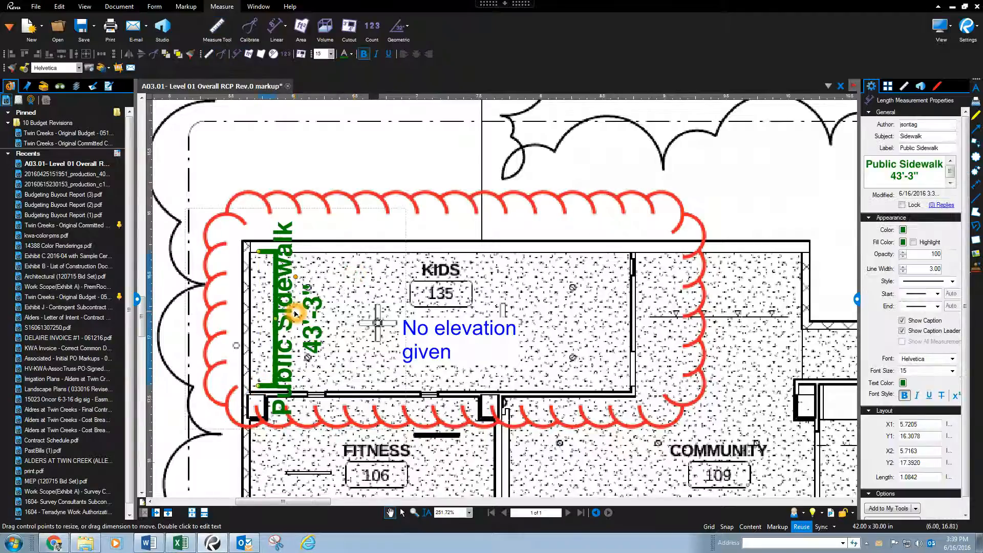
key("Delete")
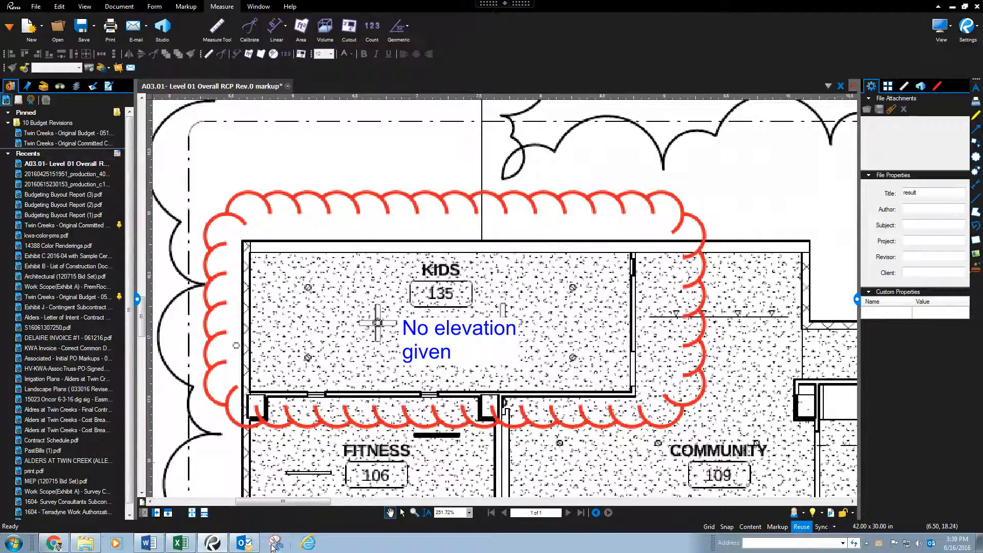
Step: Open the Snipping Tool and capture a snip of the annotated Kids room area
left_click(273, 544)
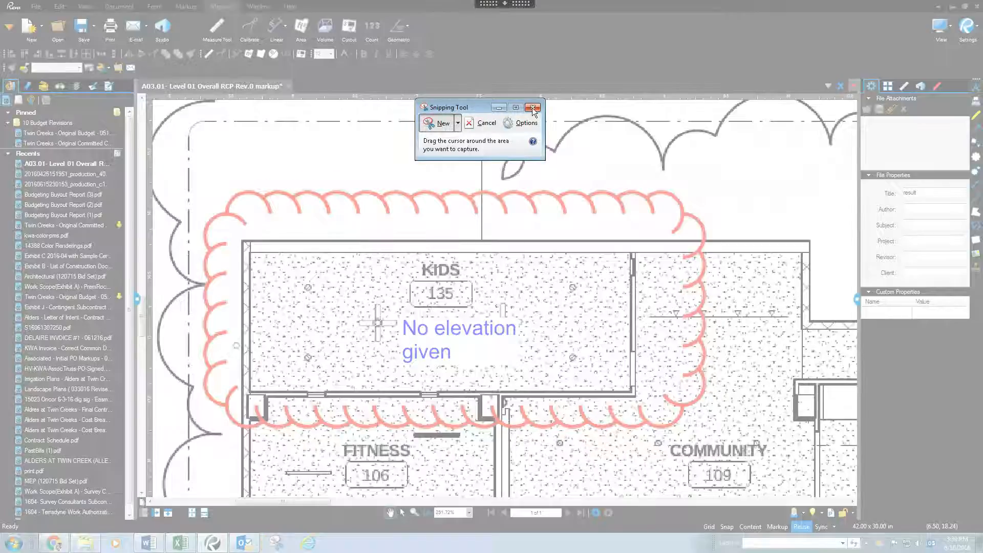
left_click(273, 381)
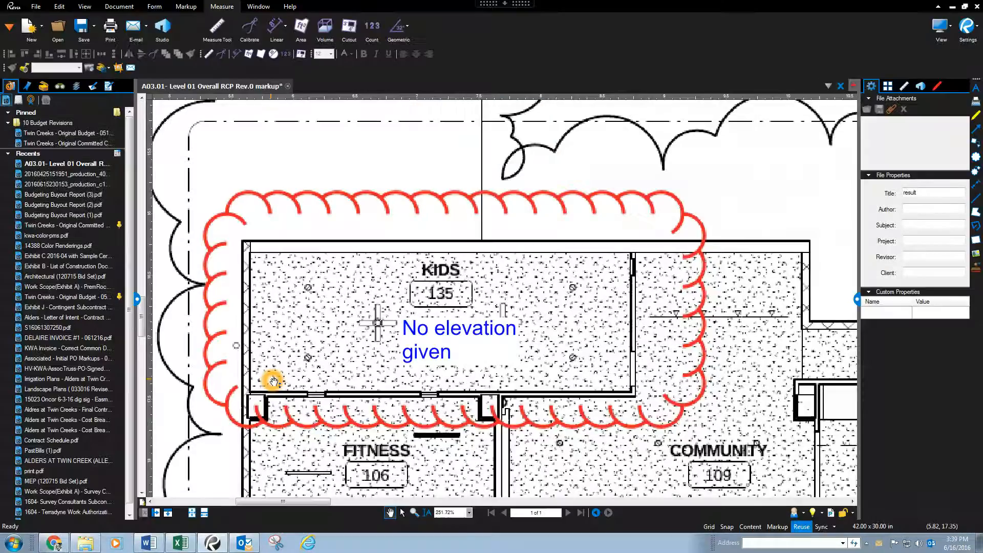
left_click(12, 543)
type("snip")
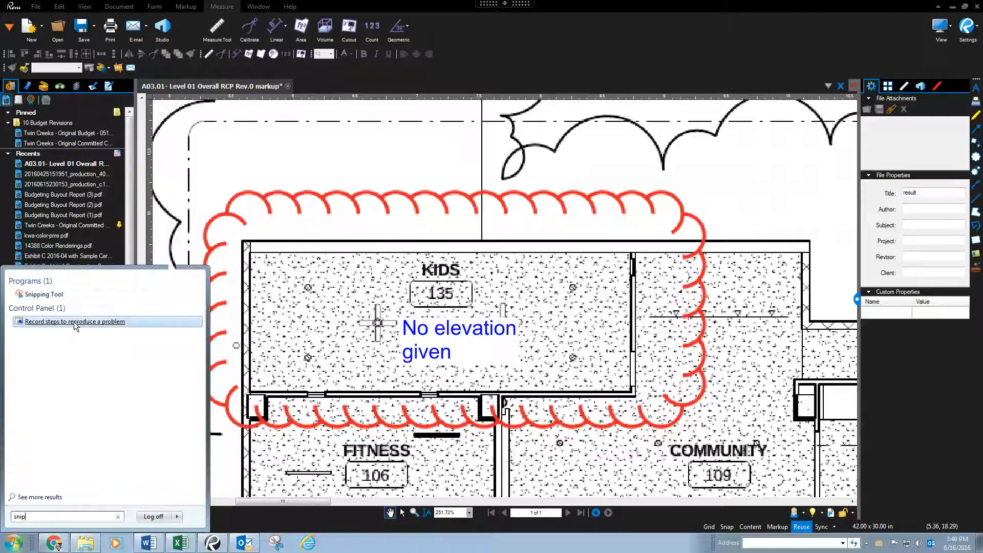
left_click(44, 295)
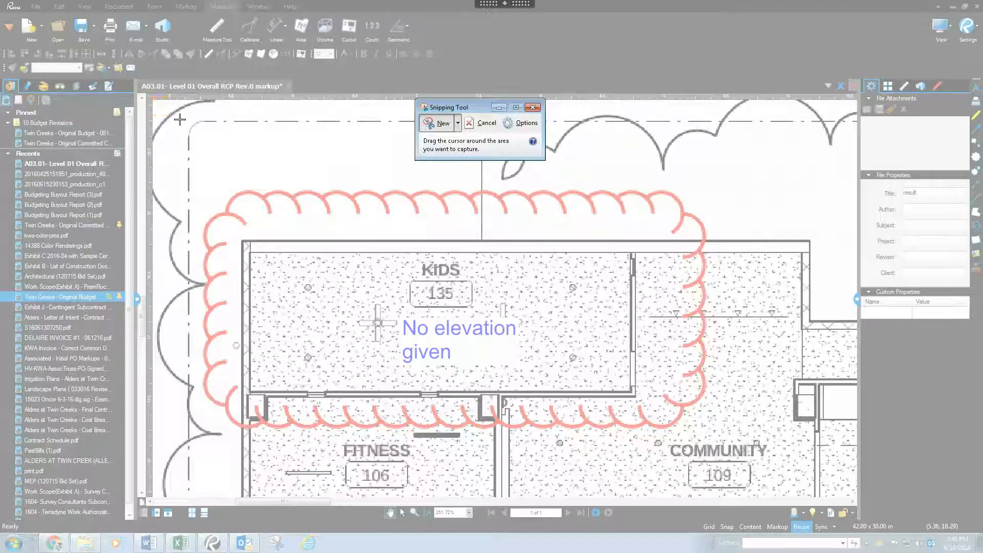
mouse_move(162, 106)
left_mouse_down()
mouse_move(536, 332)
mouse_move(755, 446)
mouse_move(818, 496)
left_mouse_up()
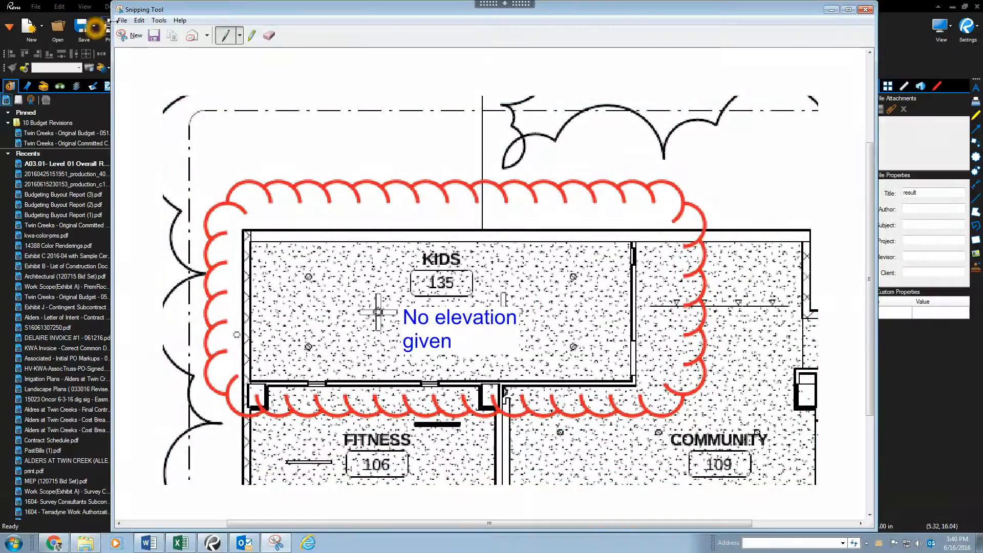
Step: Save the snip to the Desktop as RFI 2 Attachment 2 in PNG format and close the Snipping Tool
left_click(122, 20)
left_click(152, 54)
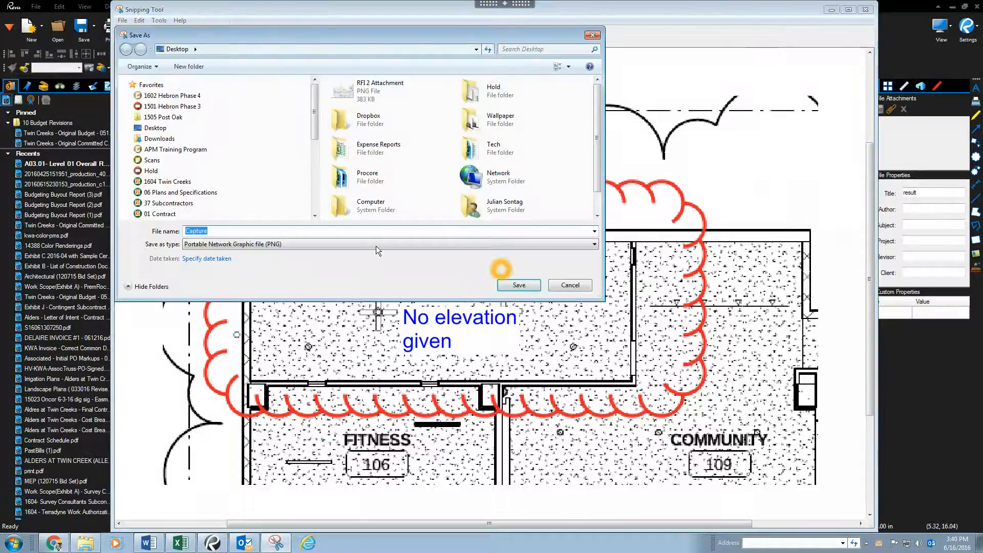
type("T")
key("BackSpace")
type("RFI")
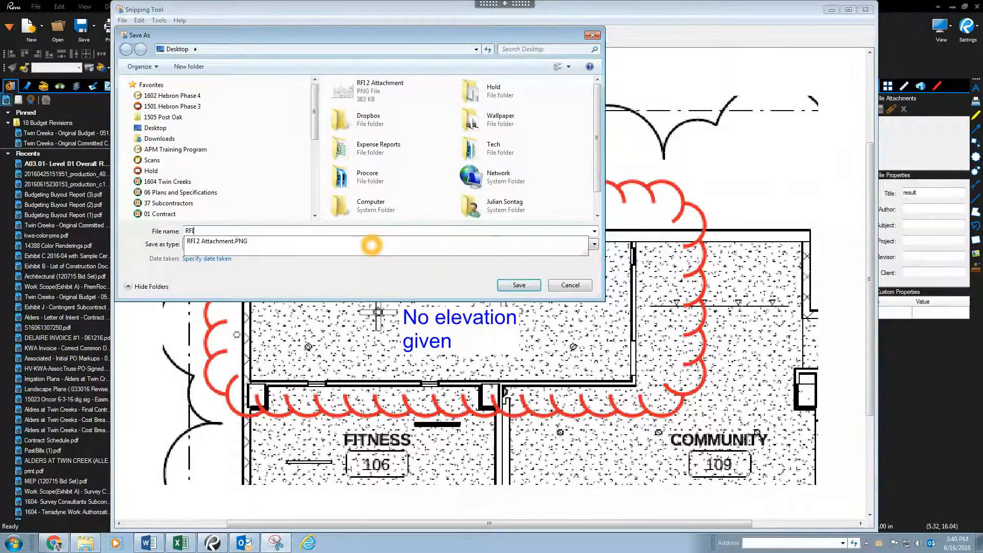
type(" 2 Attachment 2")
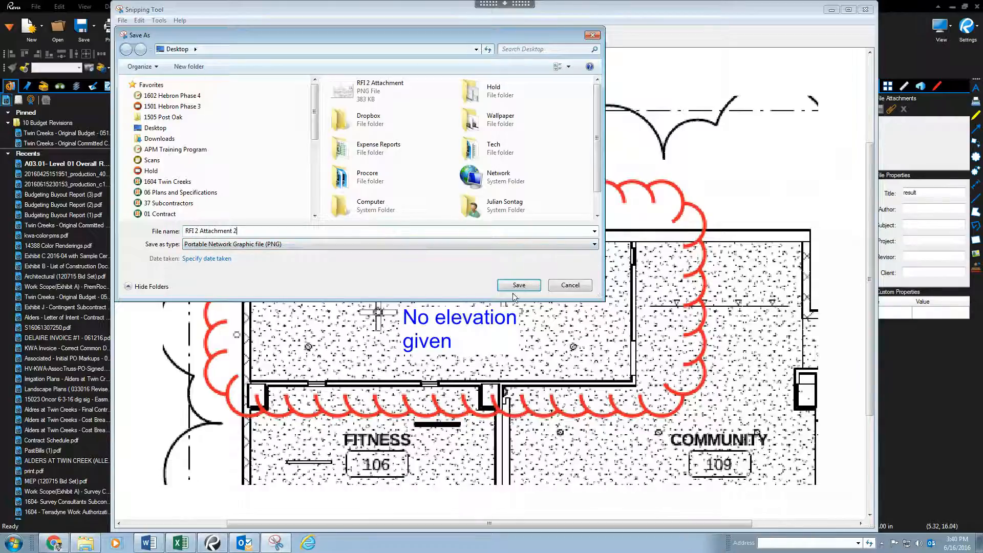
left_click(516, 285)
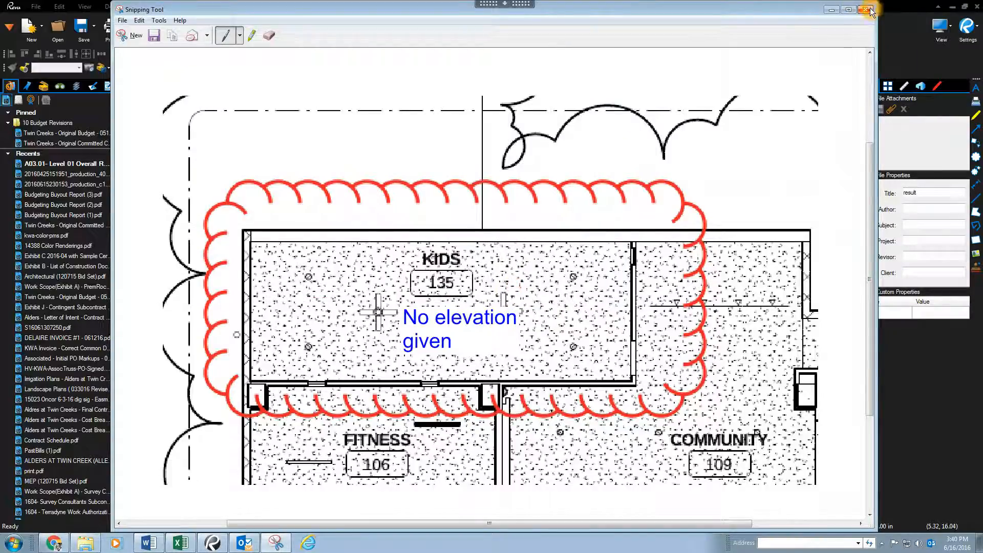
left_click(865, 10)
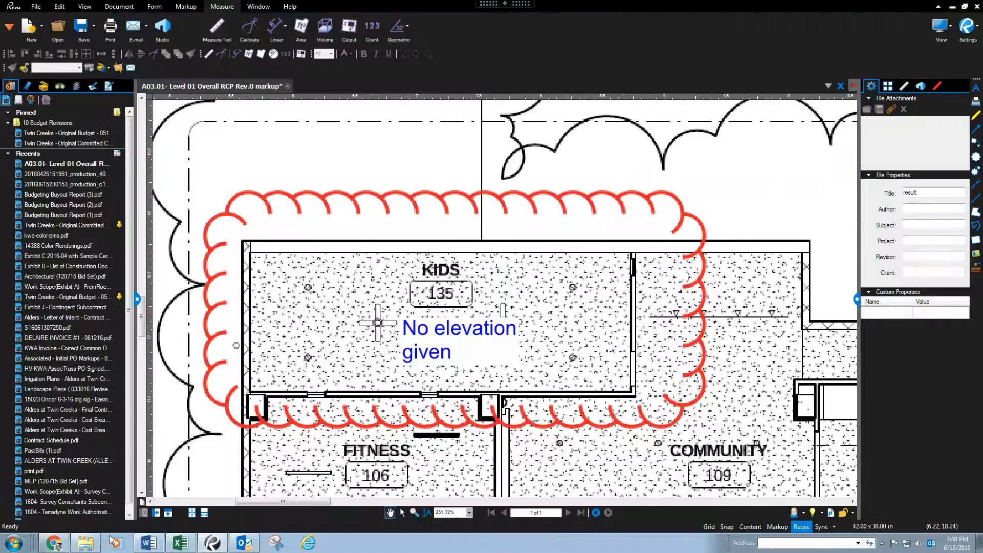
Step: Return to the New RFI form and attach the RFI 2 Attachment 2 image from the Desktop
left_click(57, 545)
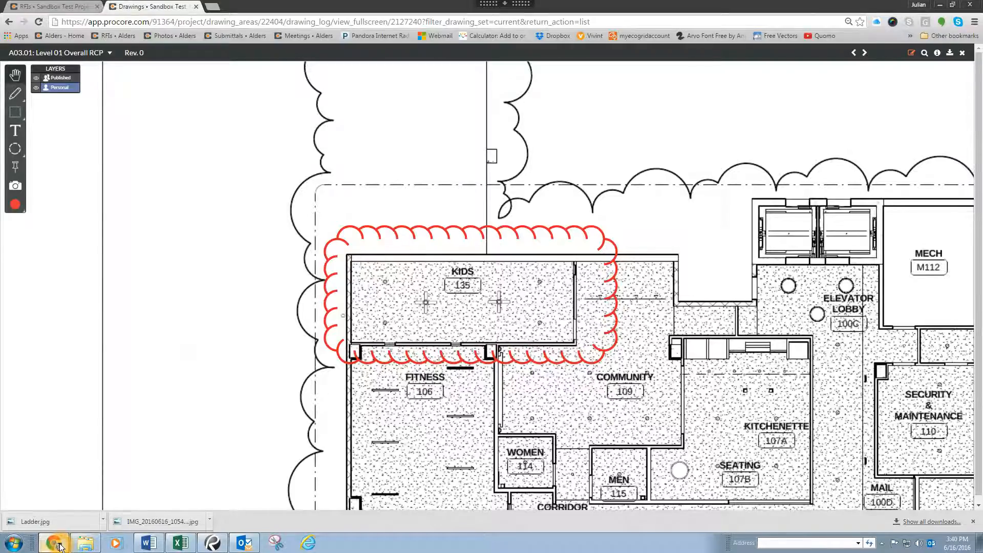
left_click(52, 7)
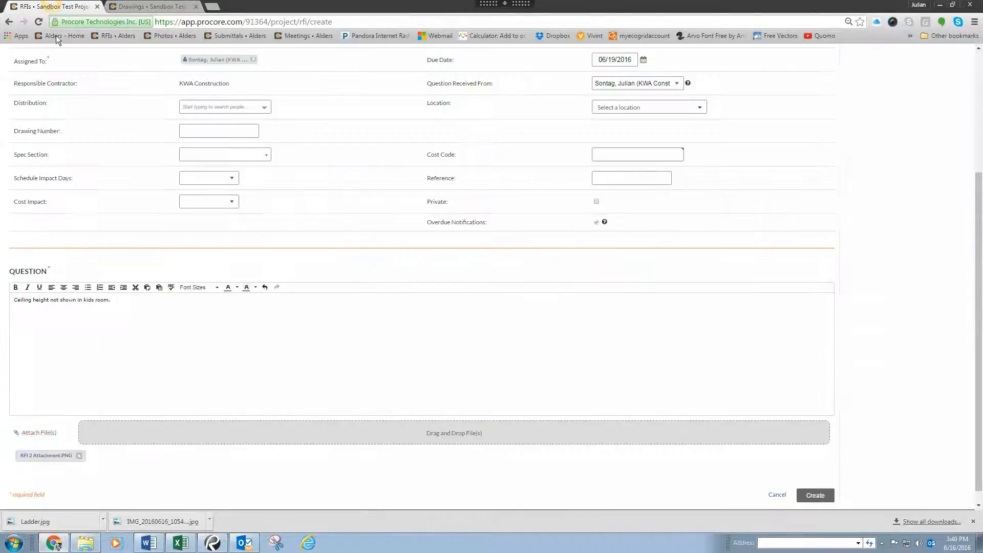
left_click(41, 436)
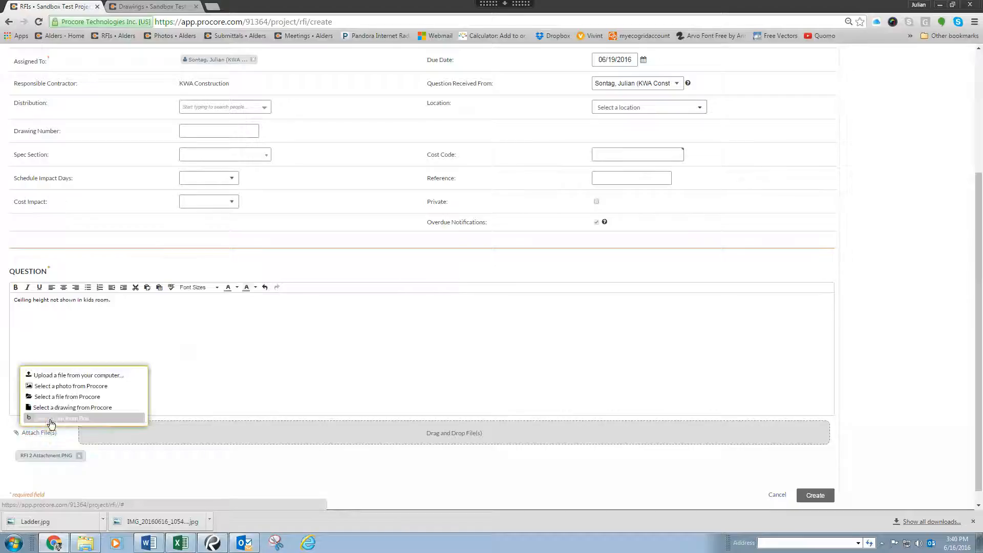
left_click(80, 378)
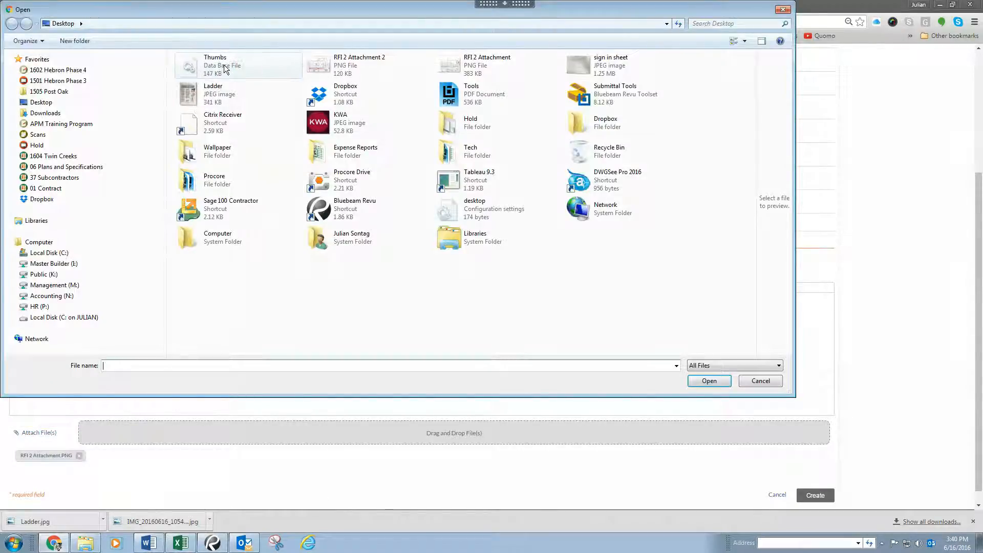
double_click(362, 63)
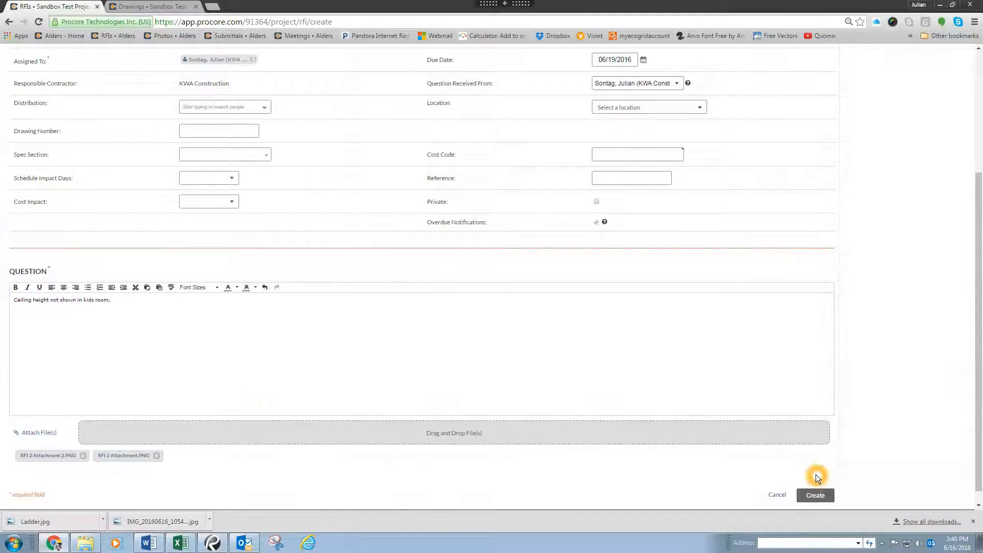
Step: Create the RFI and export its details as a PDF
left_click(824, 494)
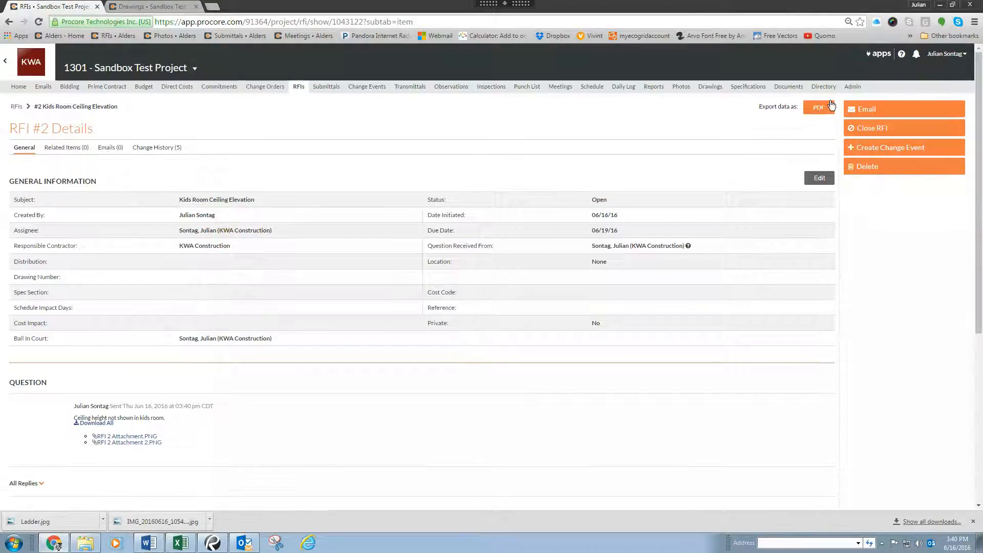
left_click(819, 107)
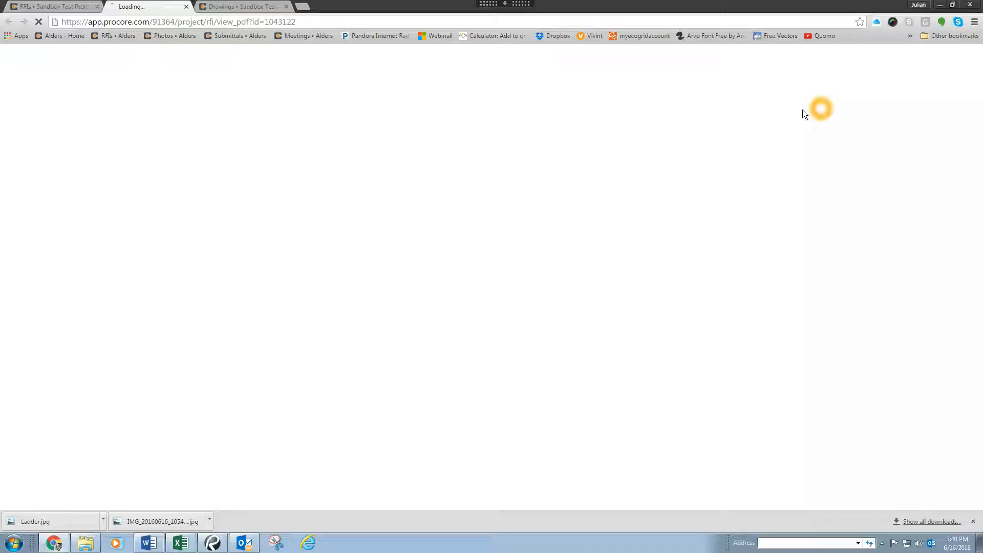
left_click(422, 134)
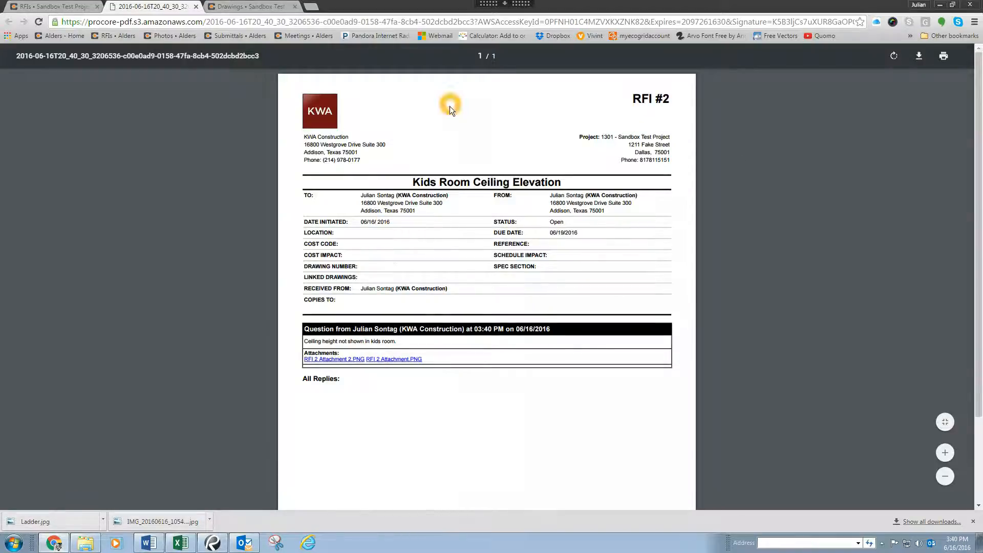
Step: Download and open both PNG attachments linked in the exported RFI PDF to check their contents
left_click(338, 359)
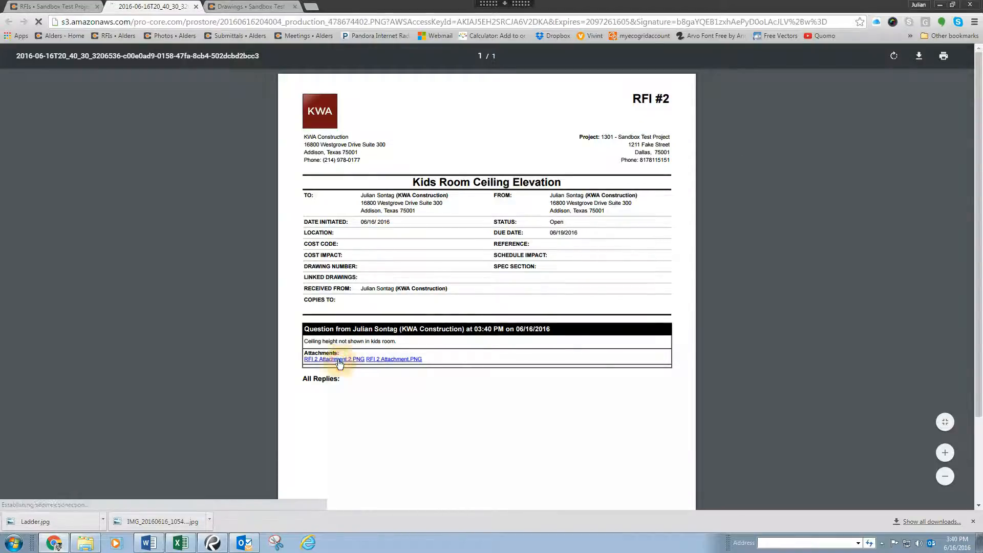
left_click(64, 522)
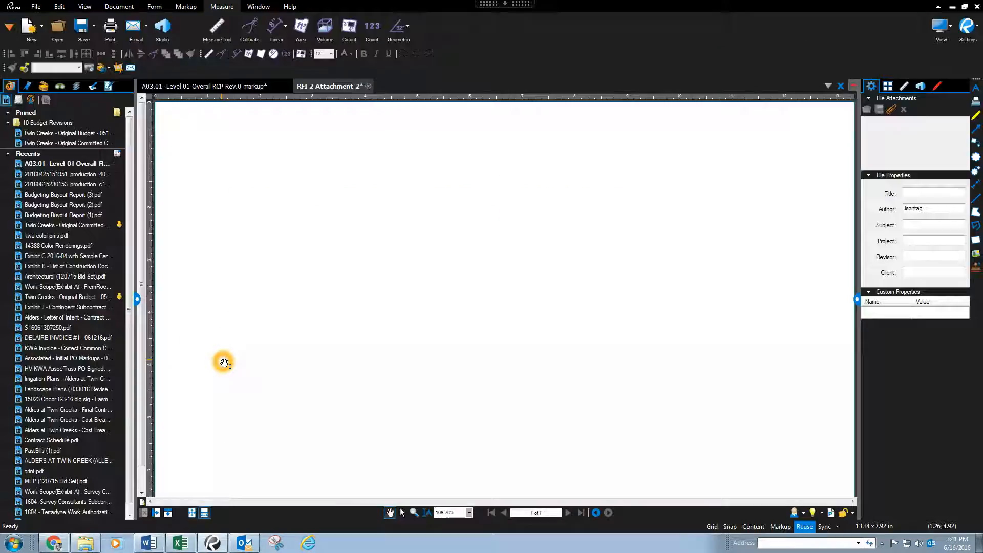
key("alt+Tab")
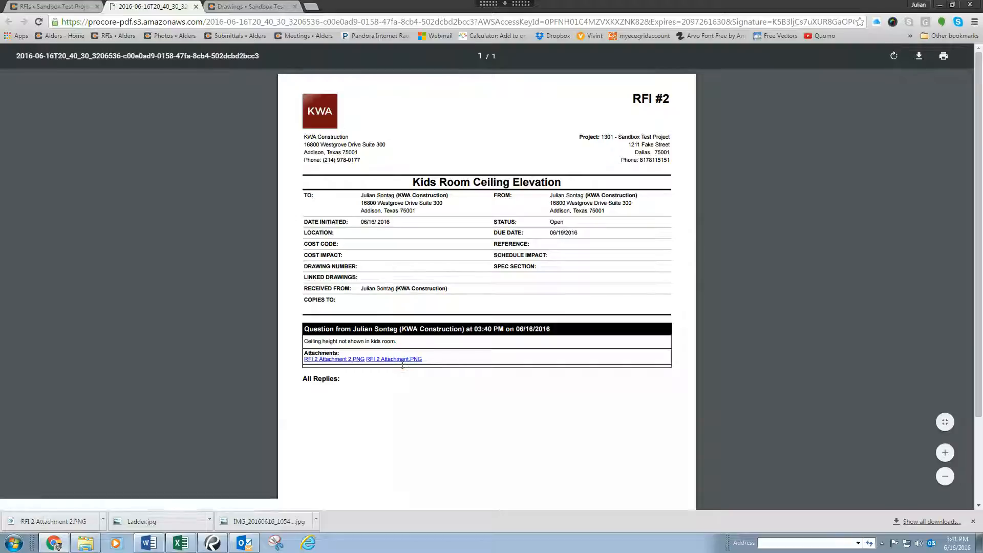
left_click(407, 359)
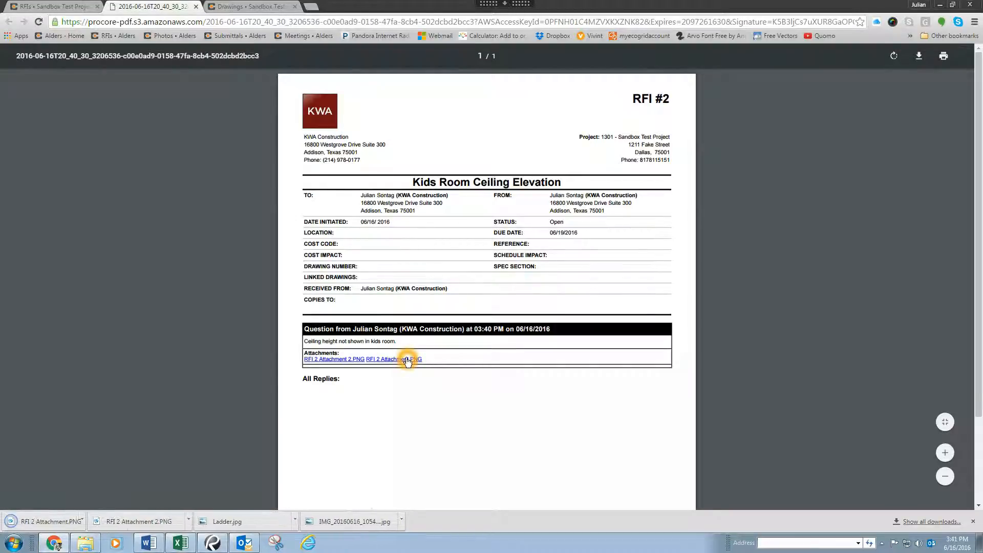
left_click(49, 521)
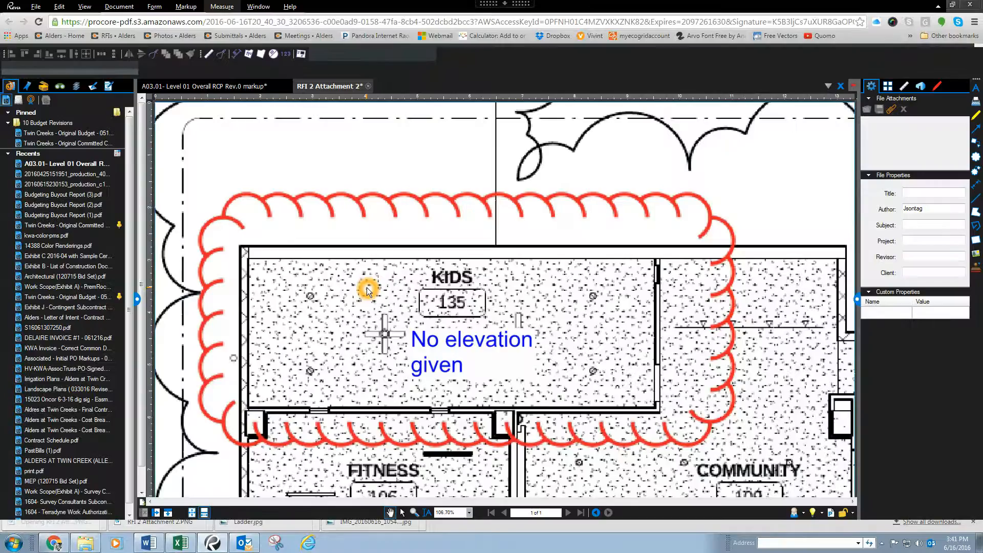
key("alt+Tab")
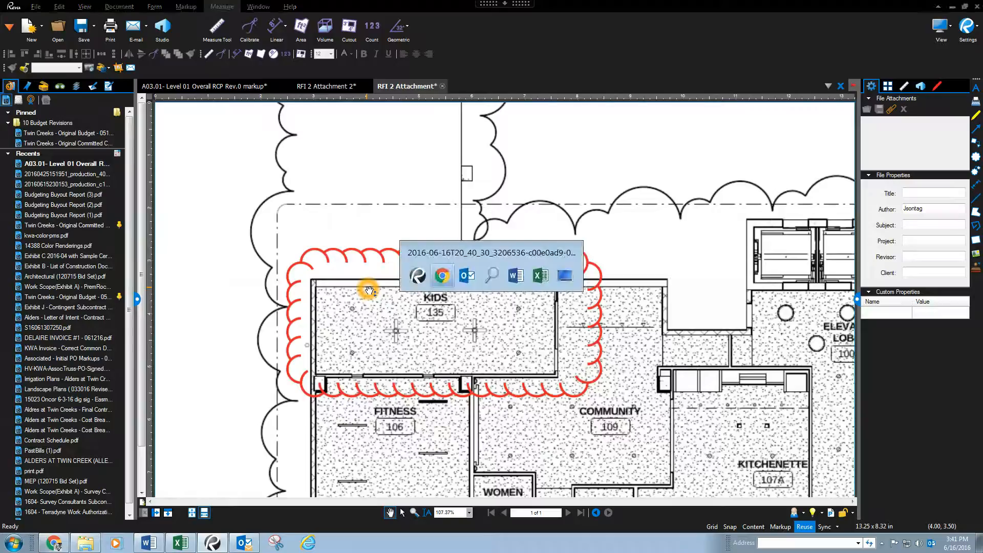